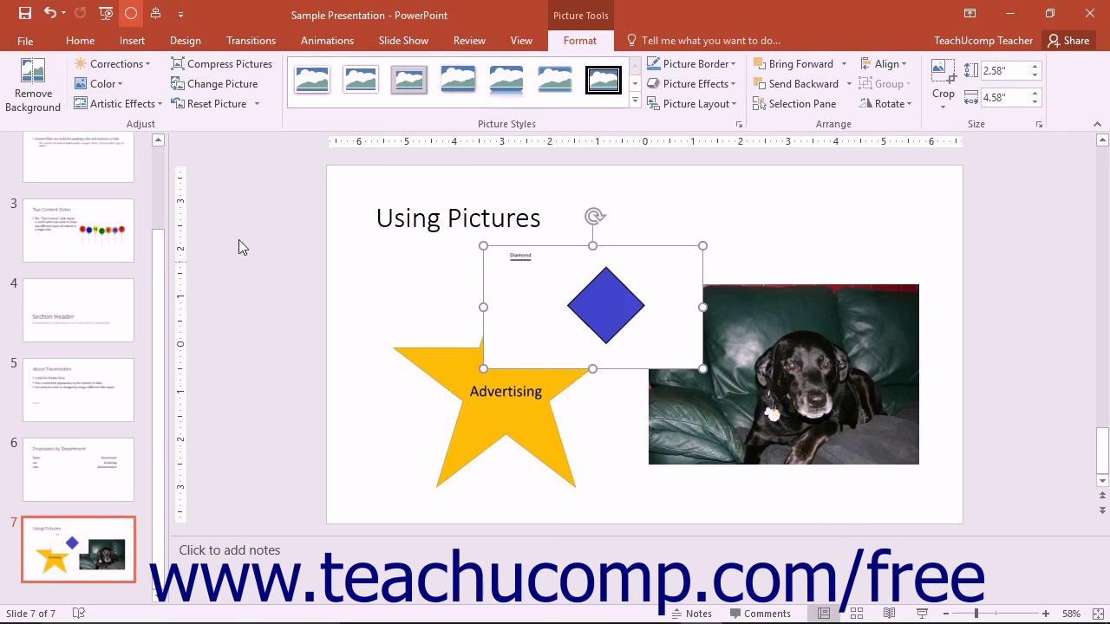
Step: Remove the Diamond picture's background, marking an extra area for removal, and keep the changes
left_click(593, 41)
left_click(349, 230)
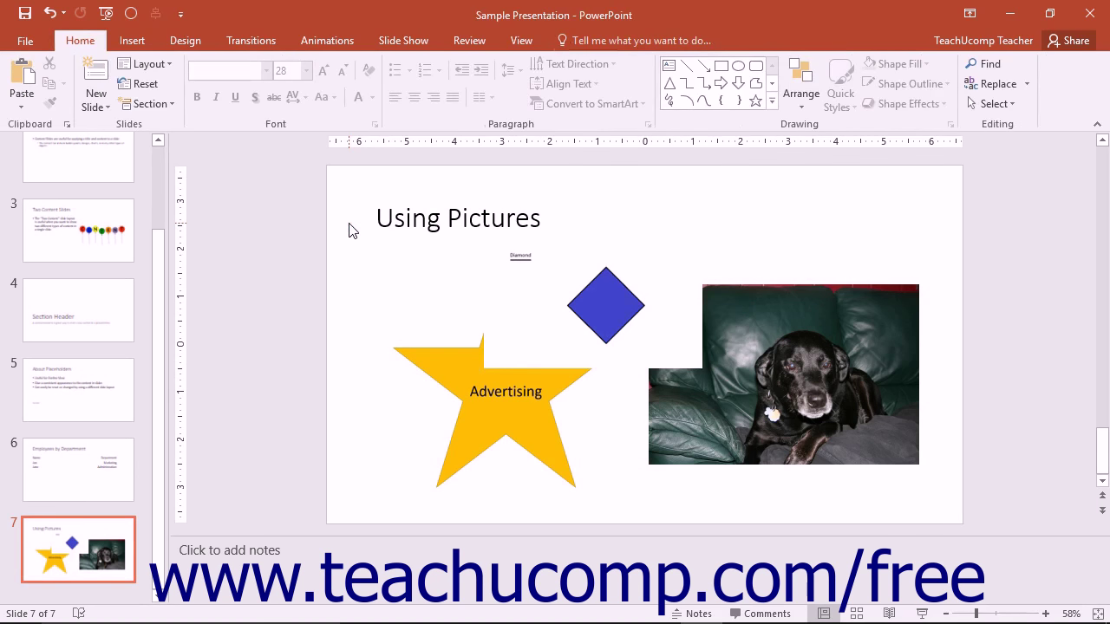
left_click(545, 283)
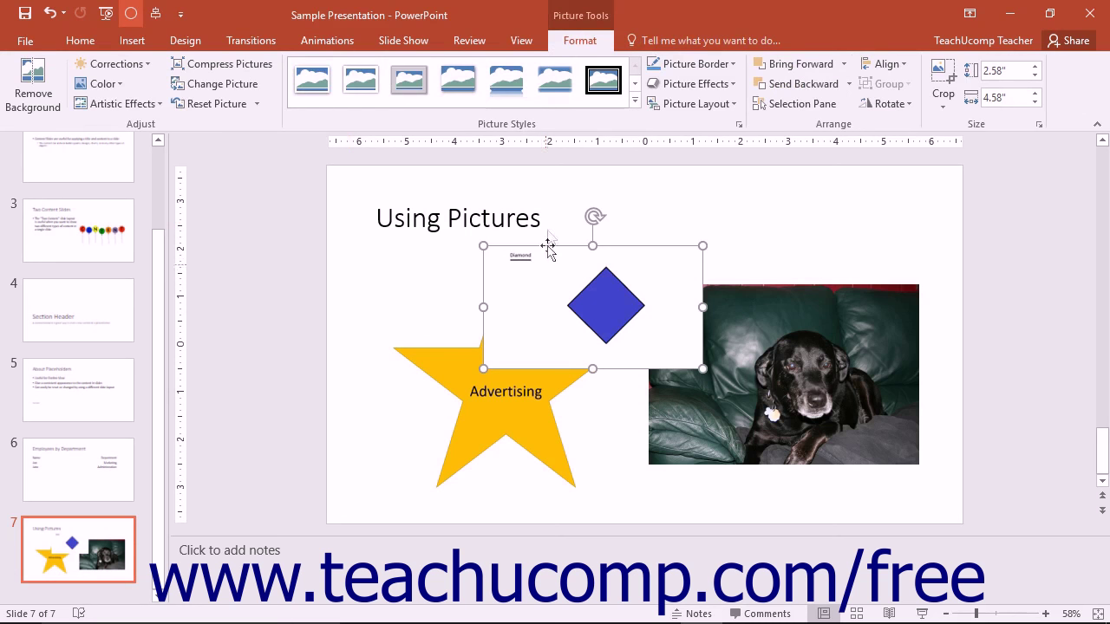
left_click(156, 125)
left_click(52, 103)
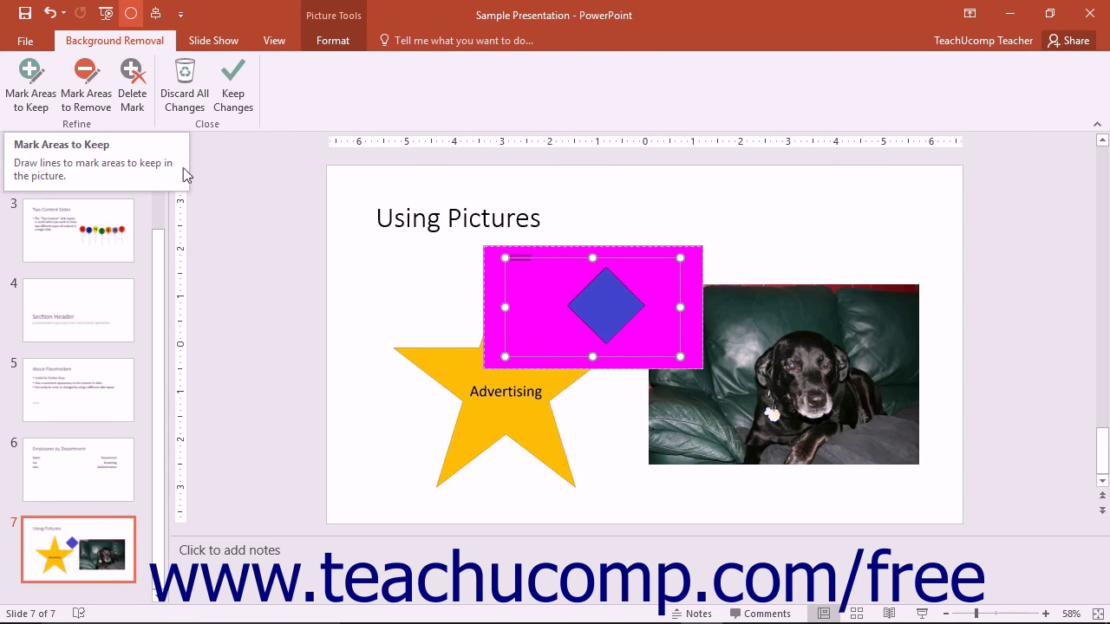
left_click(80, 93)
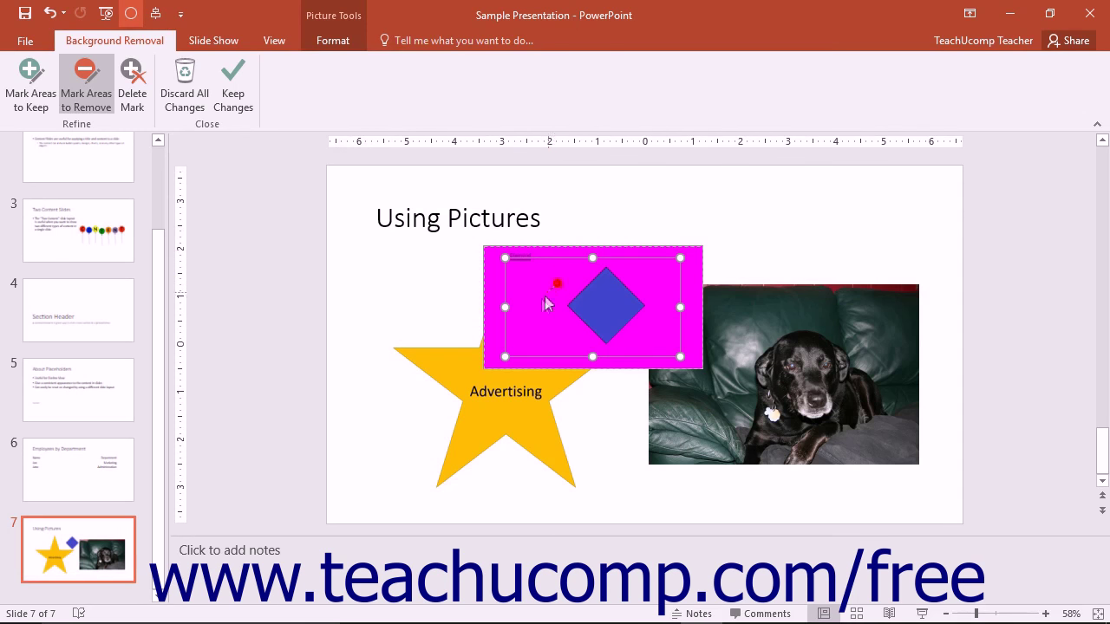
left_click_drag(556, 285, 543, 298)
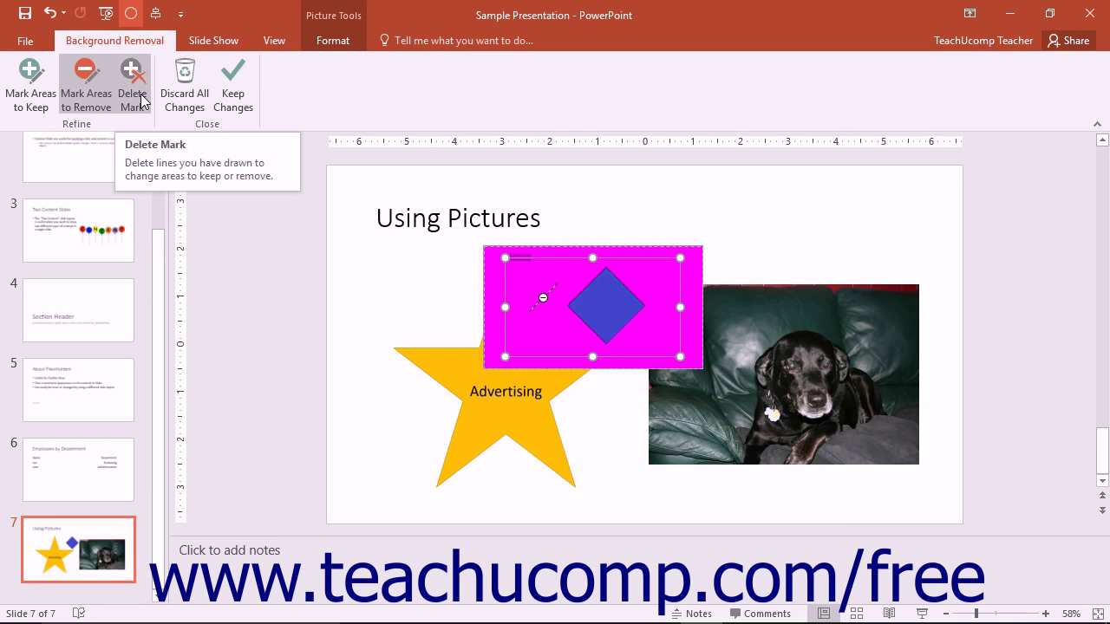
left_click(232, 96)
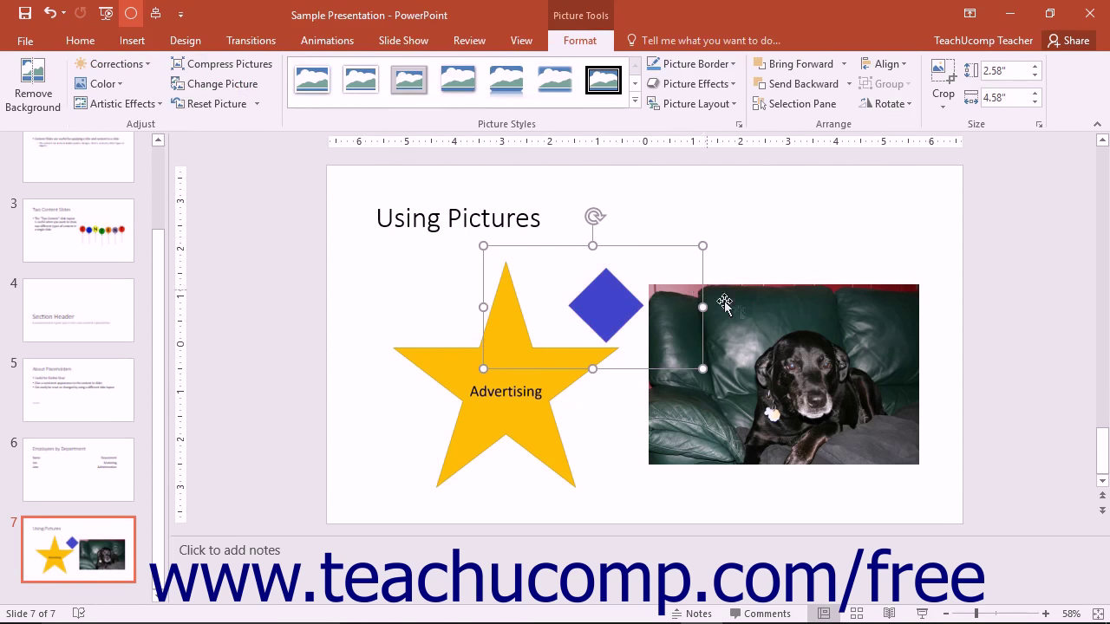
Step: Show the dog photo's Picture Corrections settings, with Sharpness, Brightness and Contrast at 0%
left_click(763, 324)
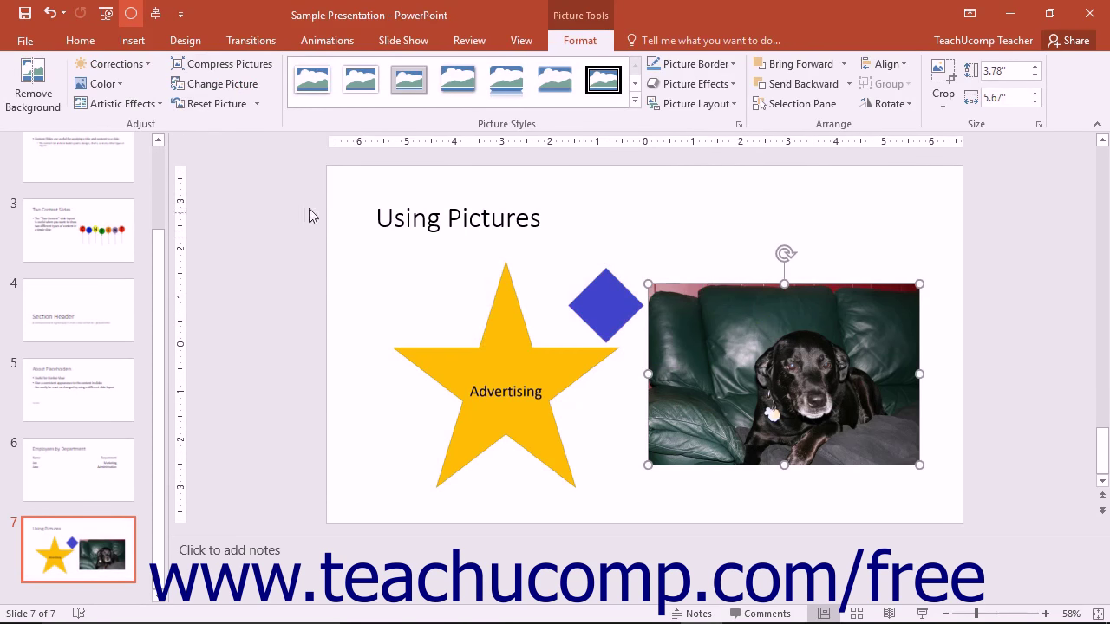
left_click(112, 69)
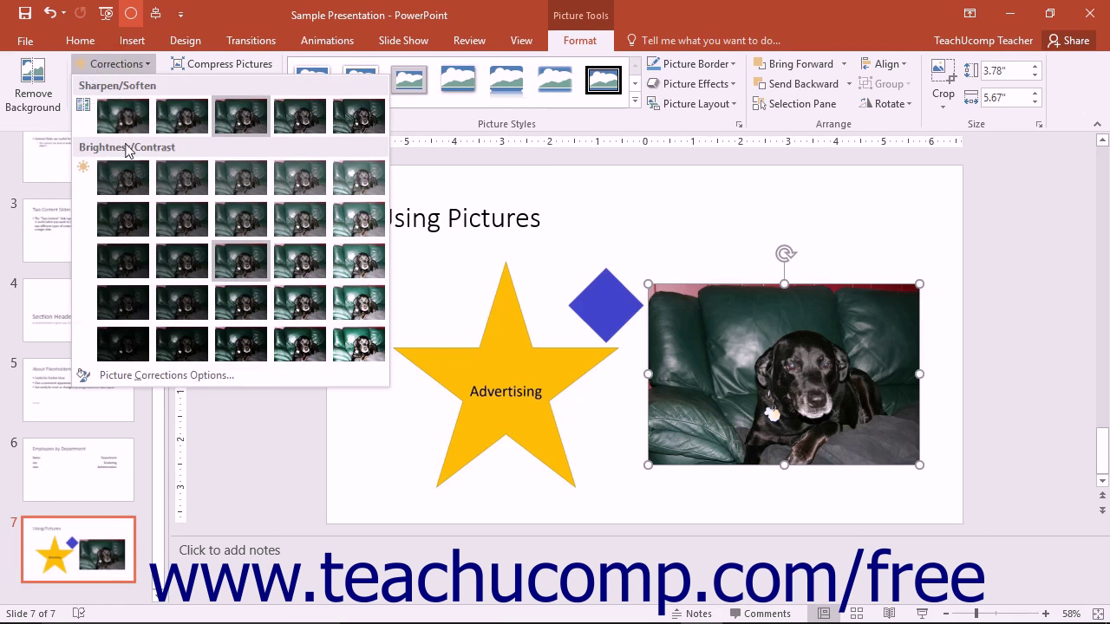
left_click(159, 376)
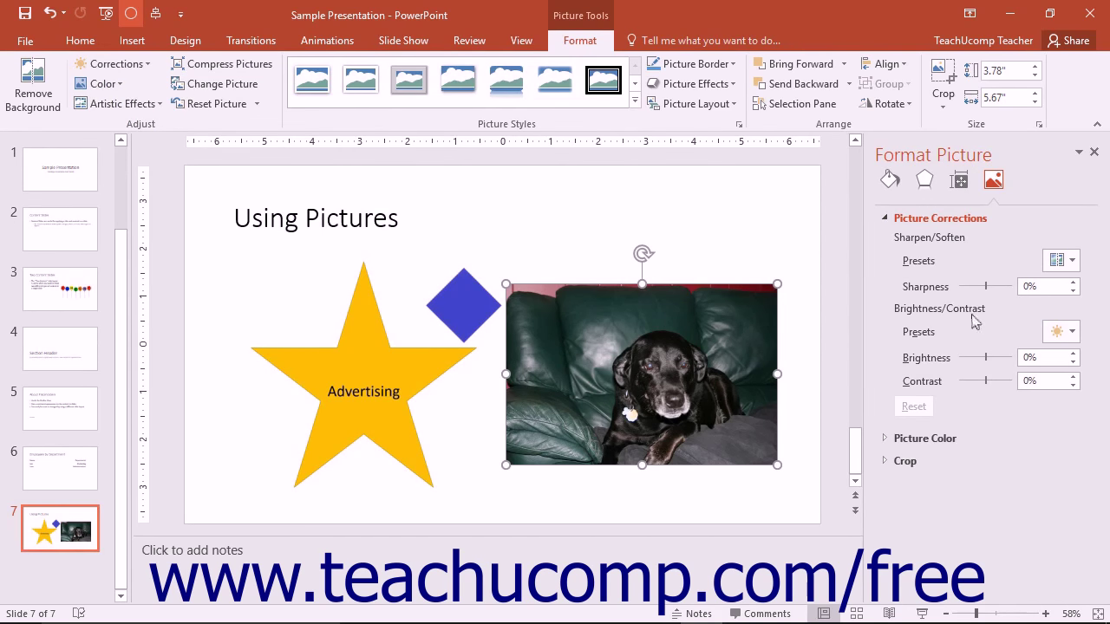
Step: Review the dog photo's Picture Color options (100% Saturation, 6,500 Temperature), then close the pane
left_click(1094, 152)
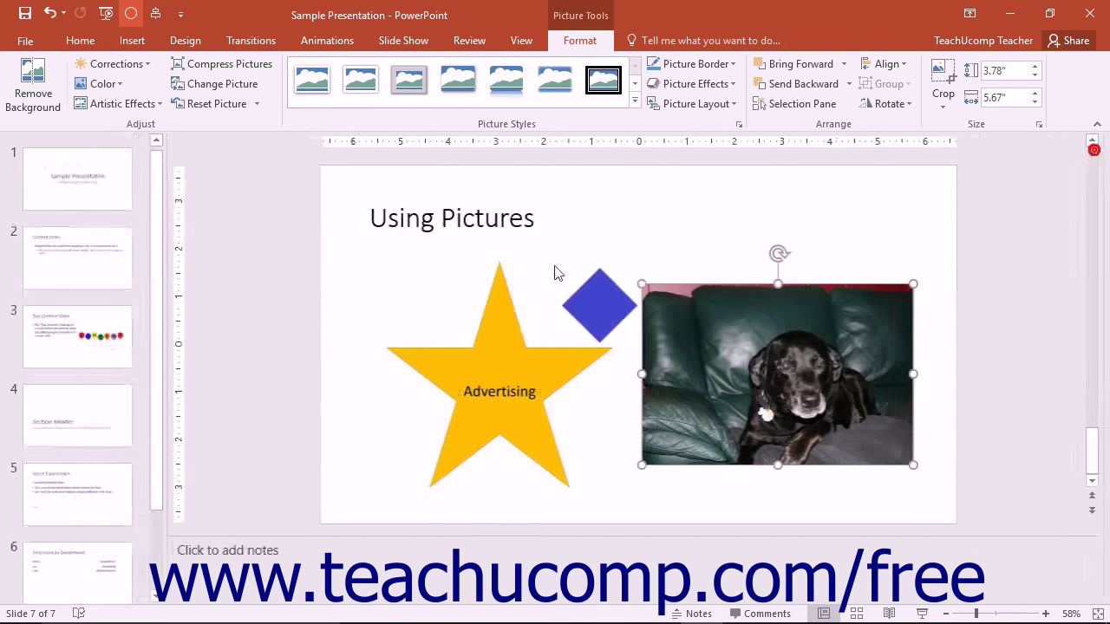
left_click(119, 84)
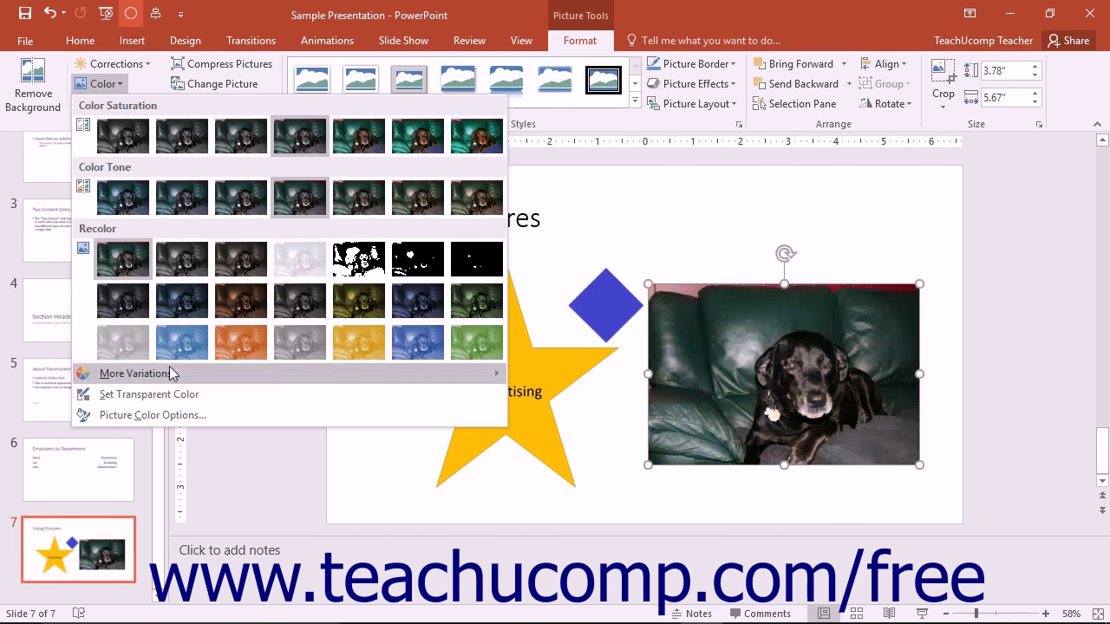
mouse_move(180, 374)
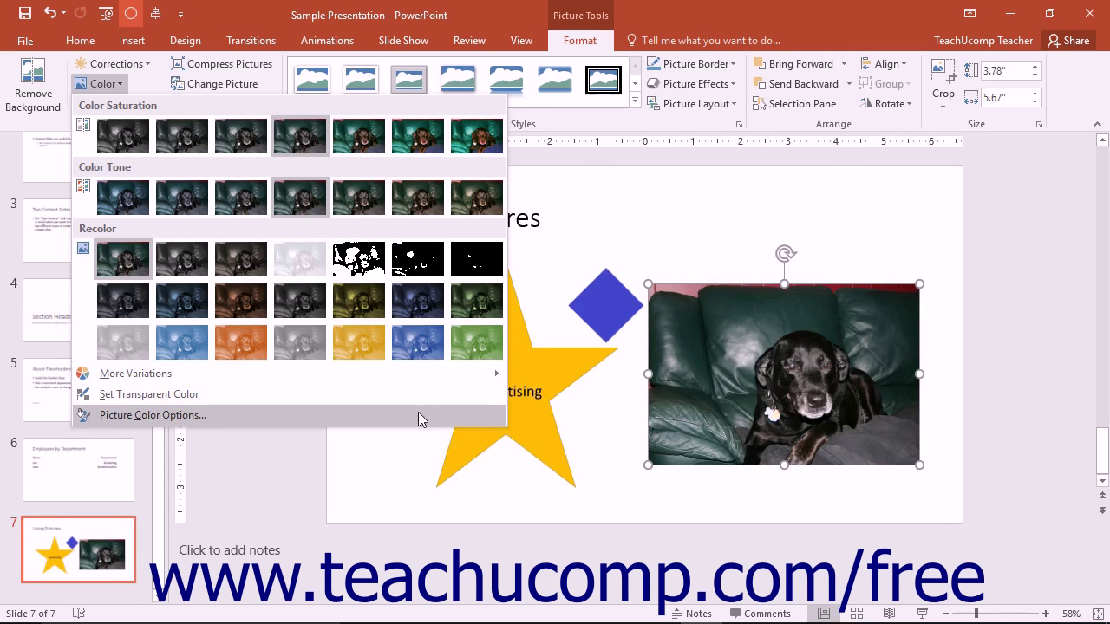
left_click(418, 414)
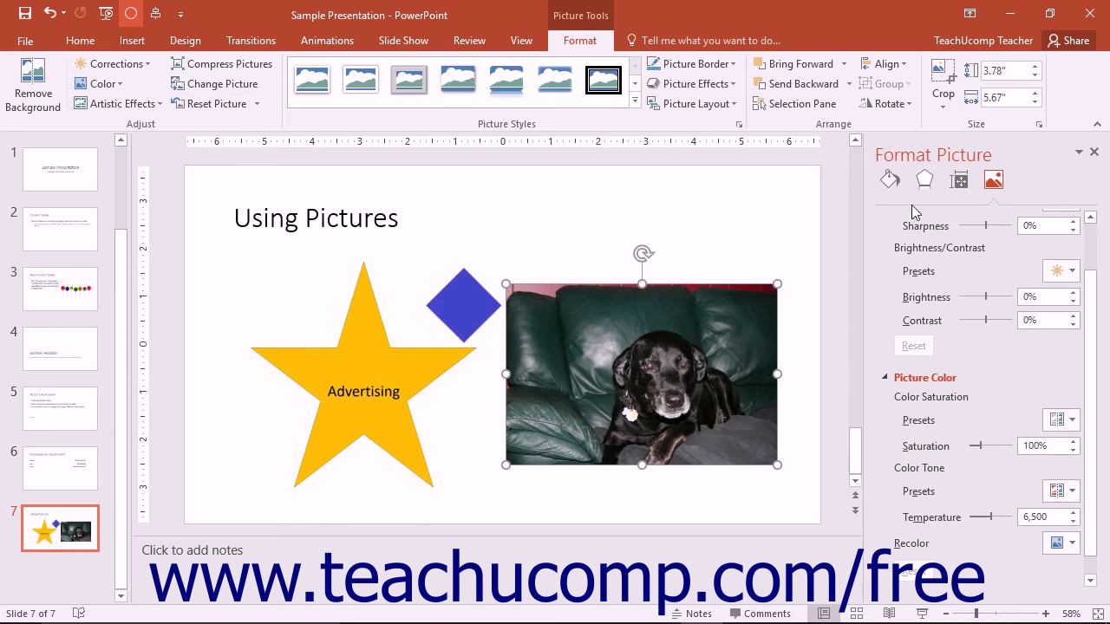
left_click(1095, 151)
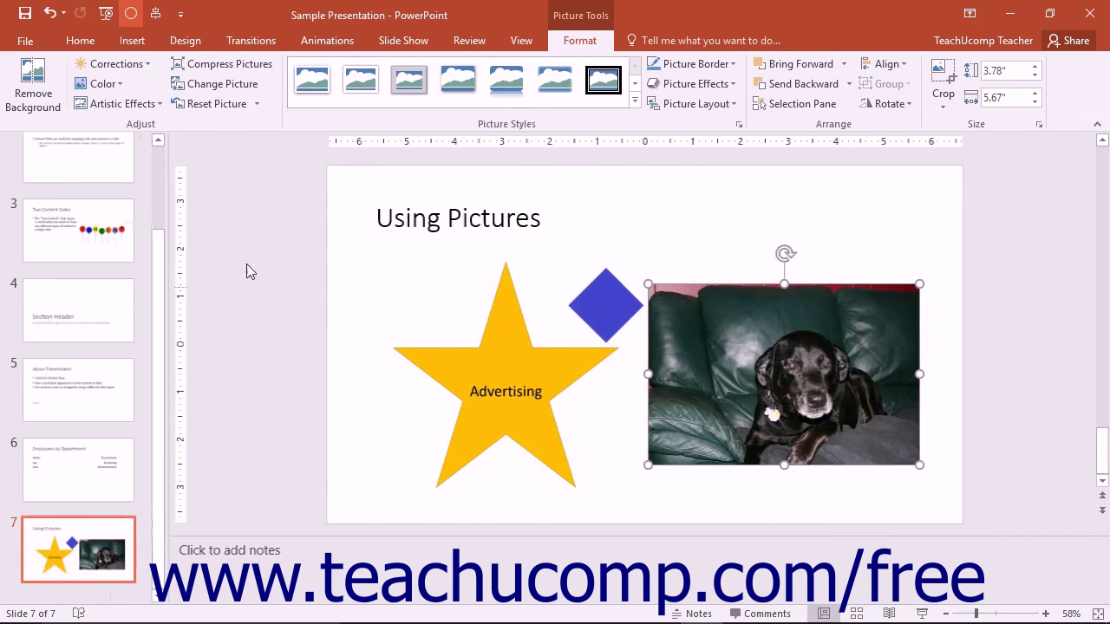
Step: Compress only the Diamond picture at Web (150 ppi), deleting its cropped areas
left_click(608, 304)
left_click(261, 64)
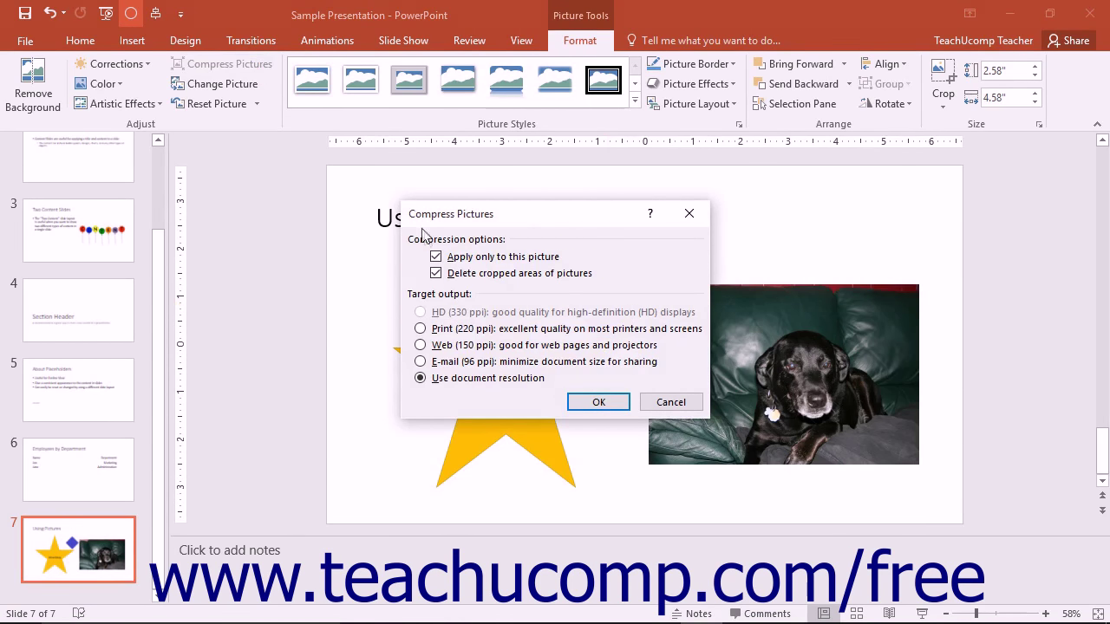
left_click(420, 344)
left_click(595, 402)
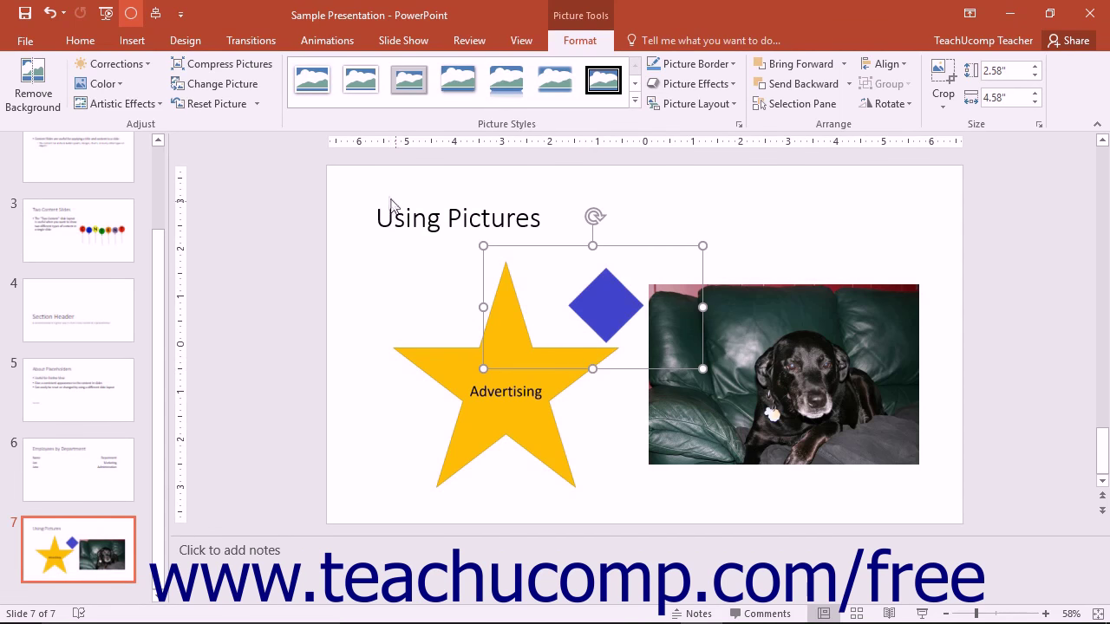
Step: Swap the dog photo for image 1 from the Dog Pics folder
left_click(755, 311)
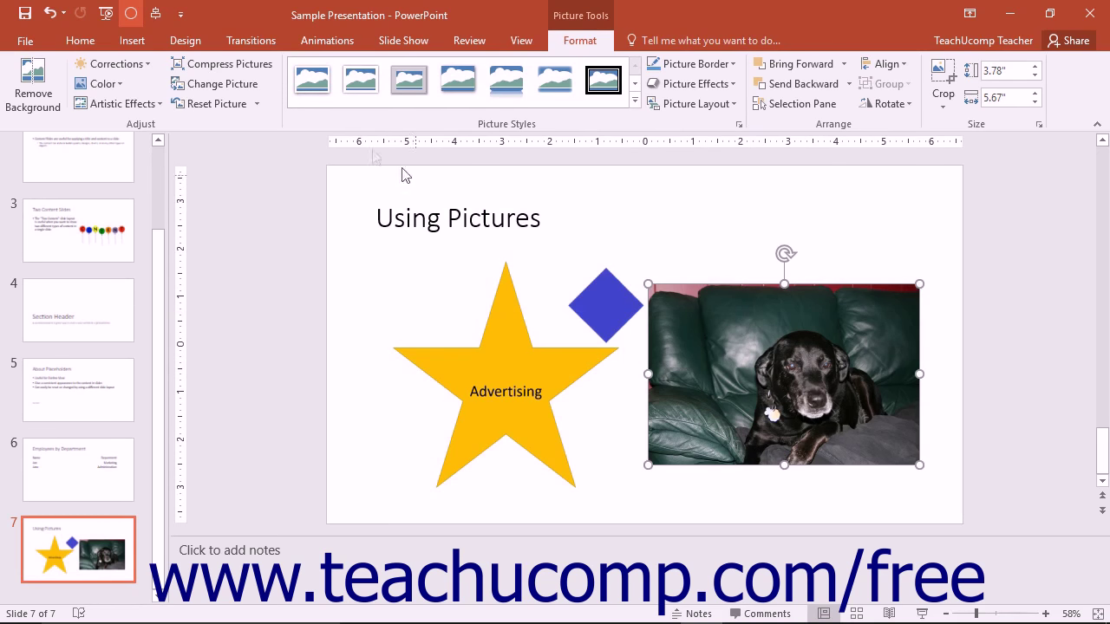
left_click(256, 91)
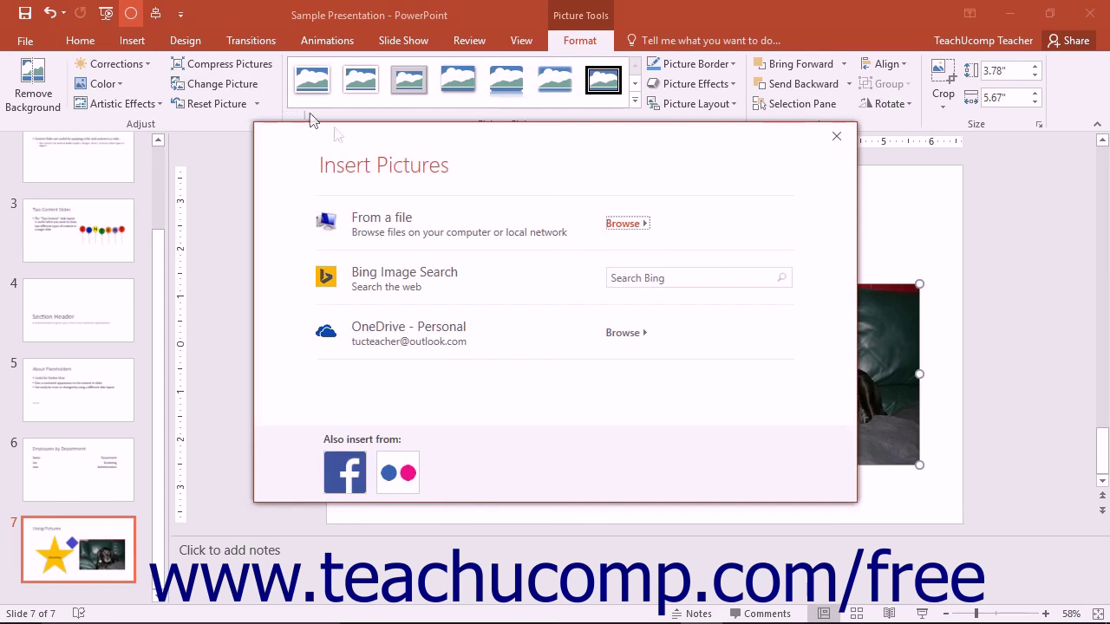
left_click(626, 224)
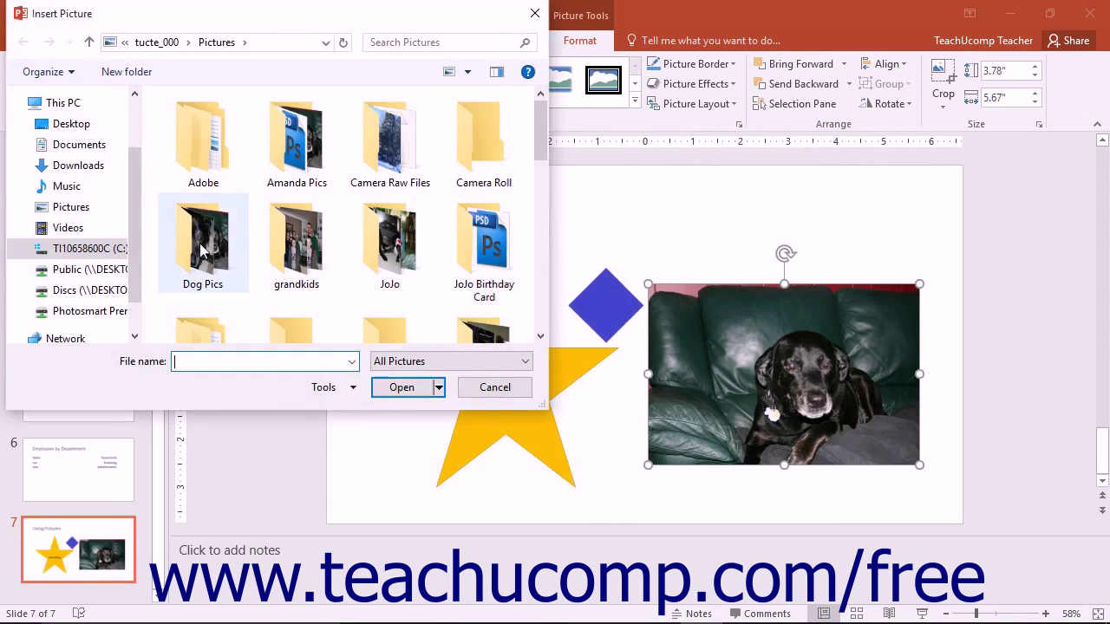
double_click(205, 251)
left_click(212, 130)
left_click(401, 387)
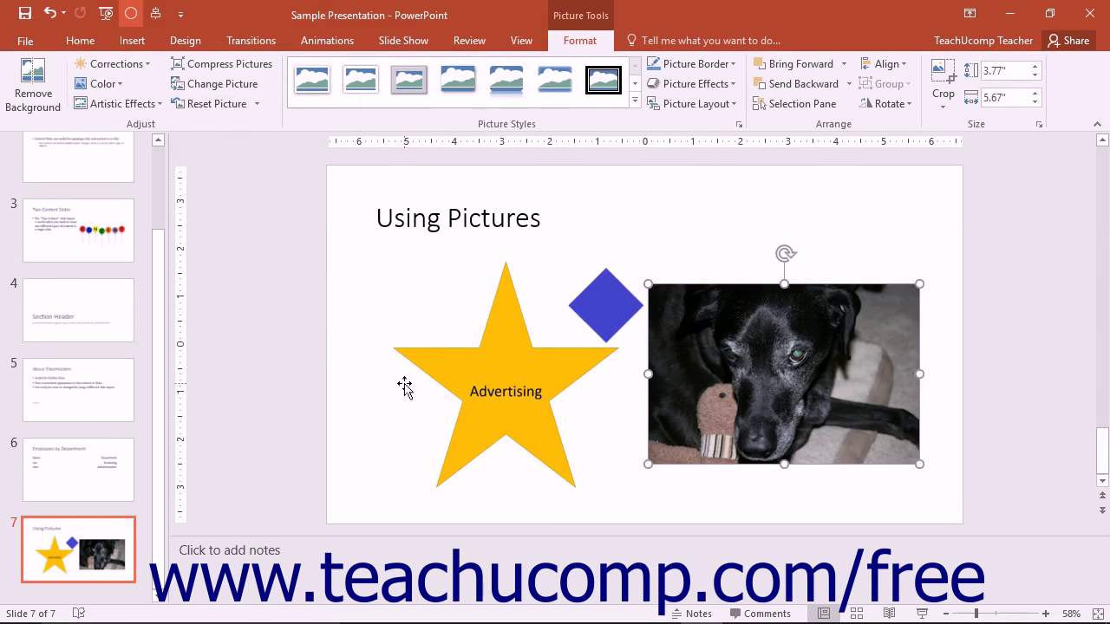
left_click(258, 105)
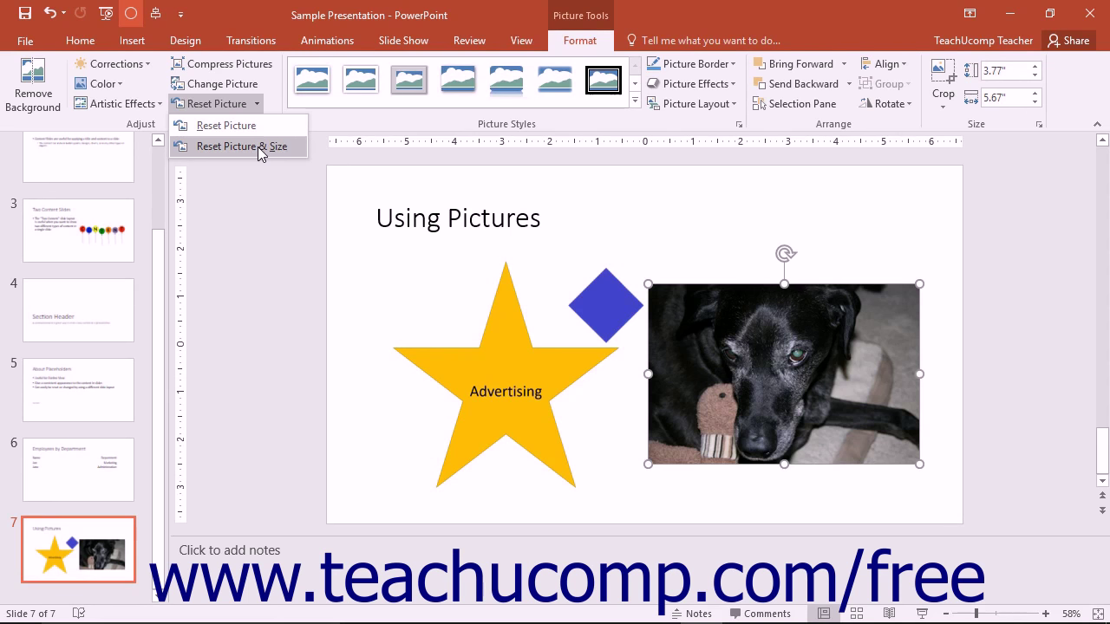
Step: Reset the dog photo's picture and size, undo it, then apply the Double Frame, Black style
left_click(258, 146)
left_click(50, 16)
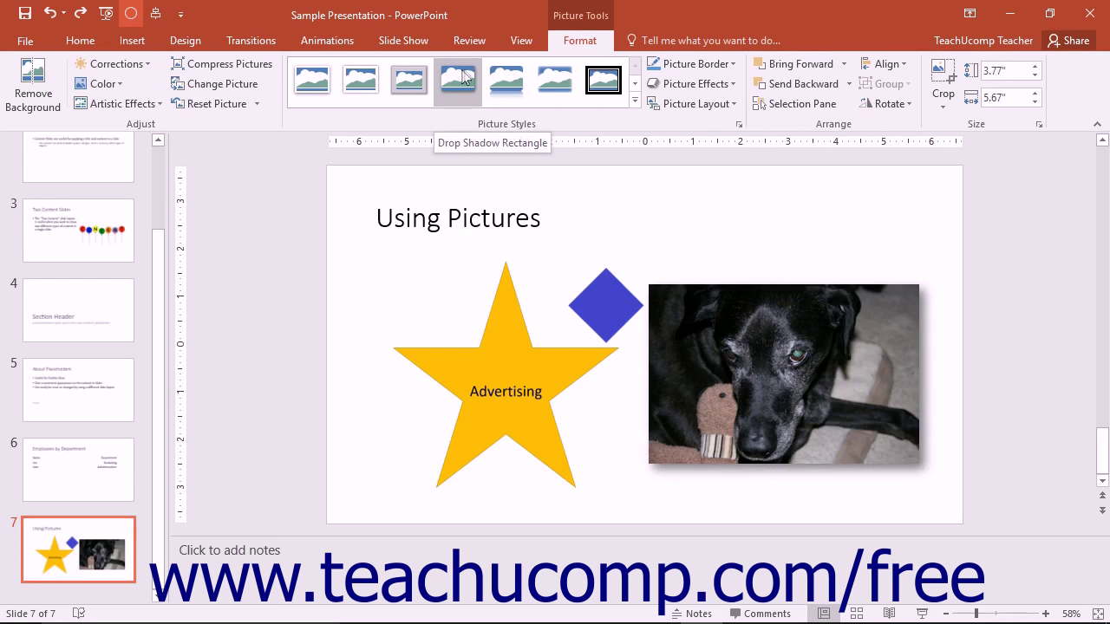
left_click(597, 80)
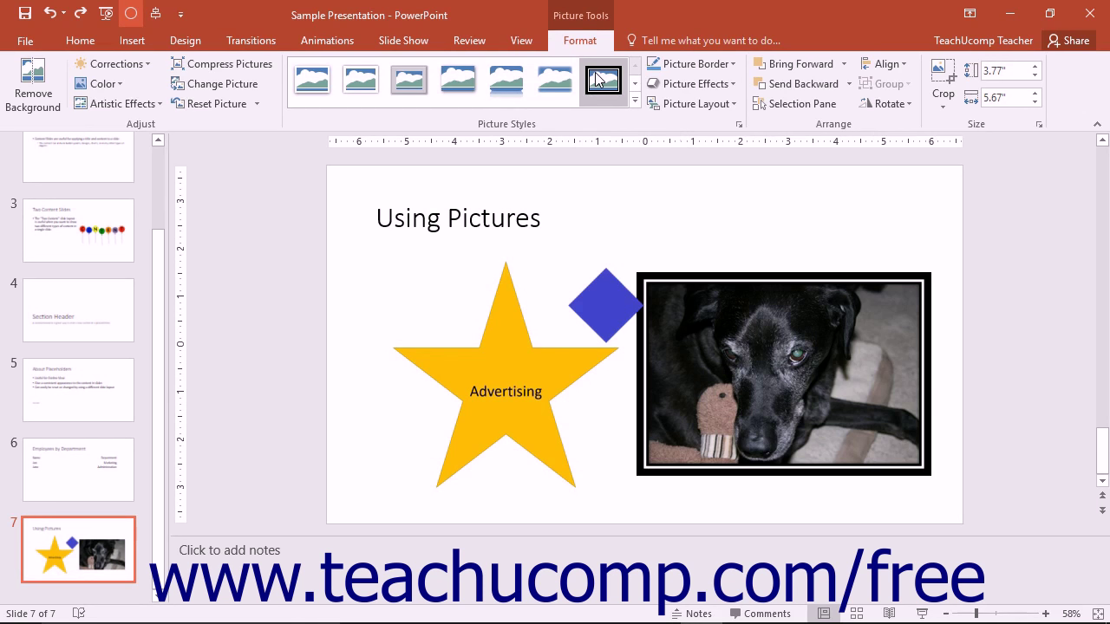
left_click(509, 319)
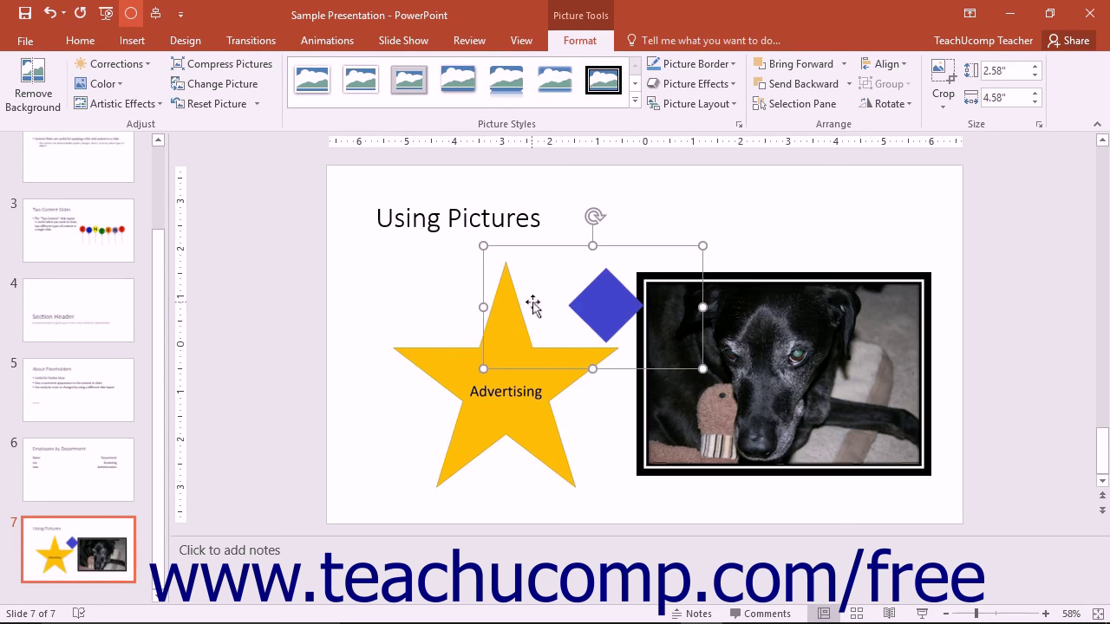
Step: Give the diamond picture an orange 3 pt border in the Dash style
left_click(734, 65)
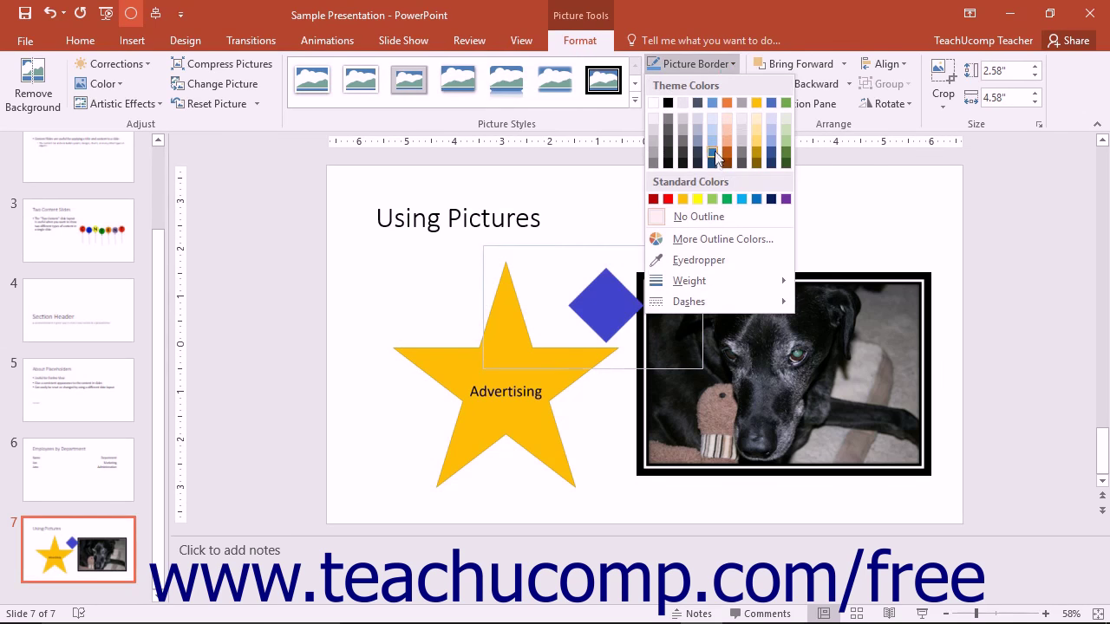
left_click(726, 156)
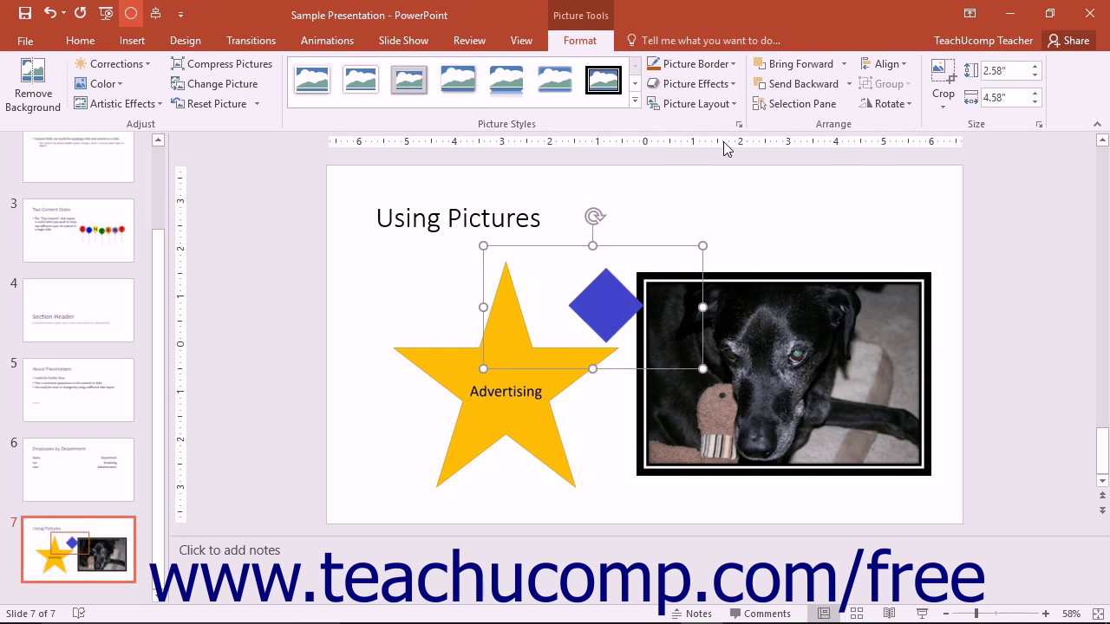
left_click(696, 69)
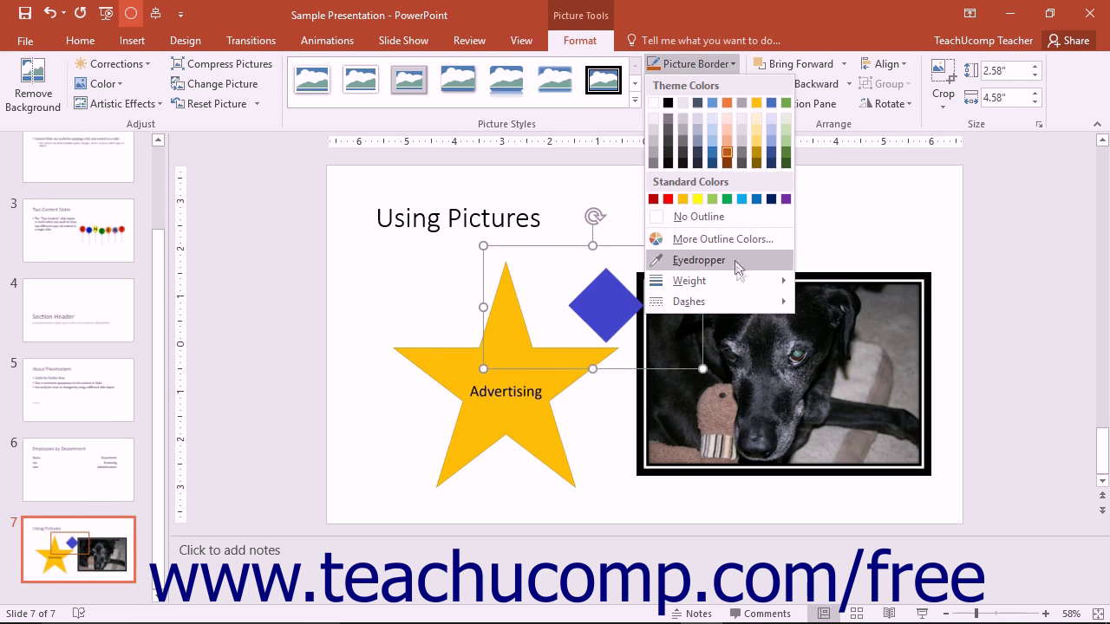
mouse_move(743, 283)
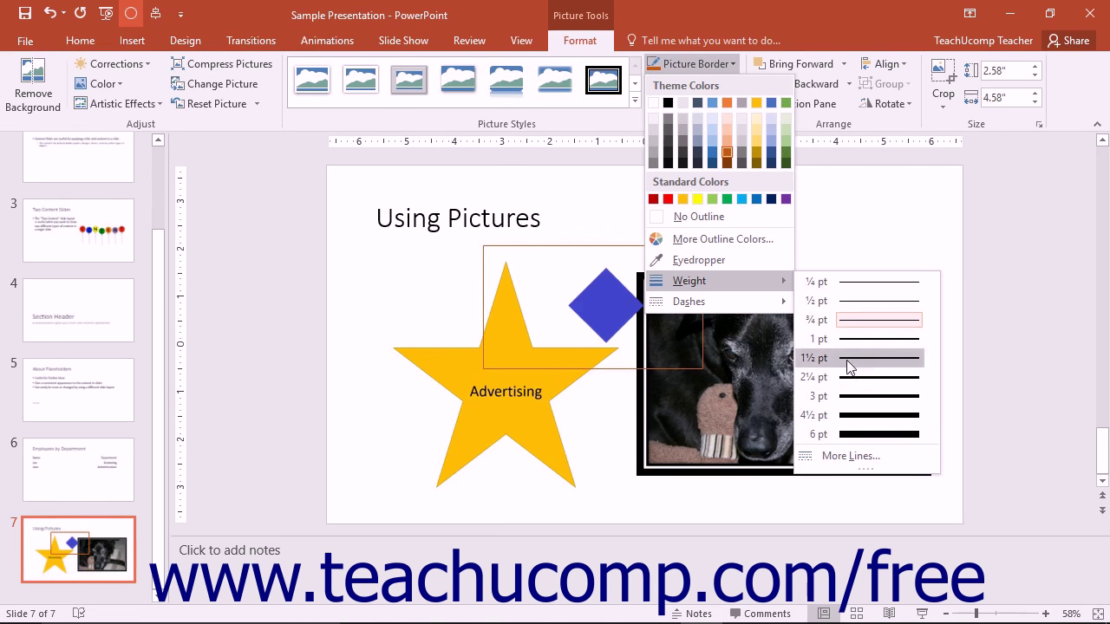
left_click(846, 397)
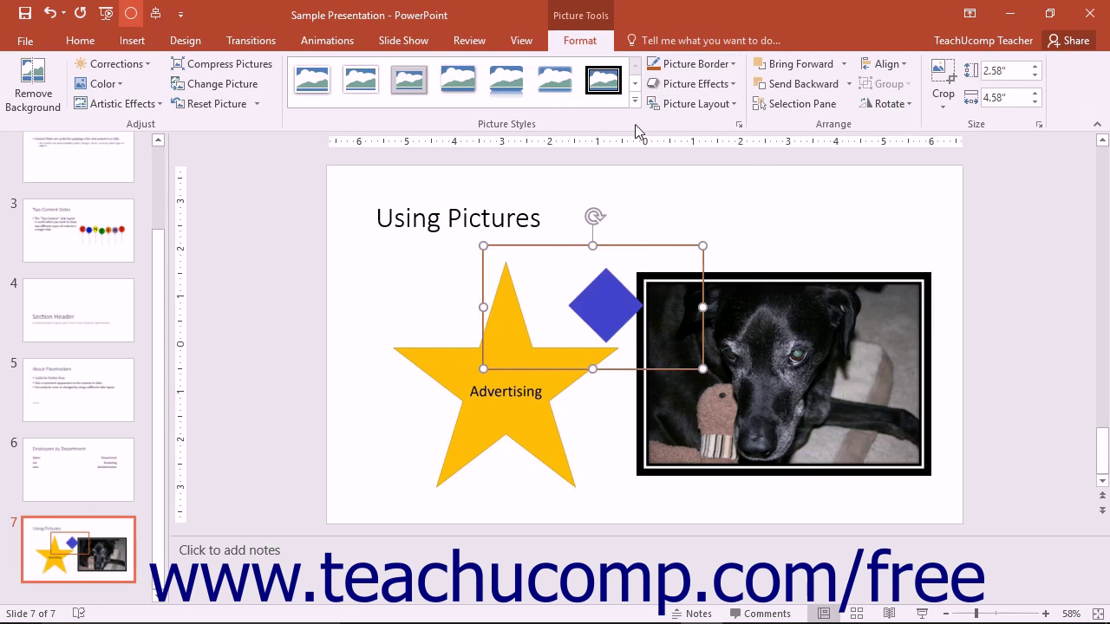
left_click(691, 64)
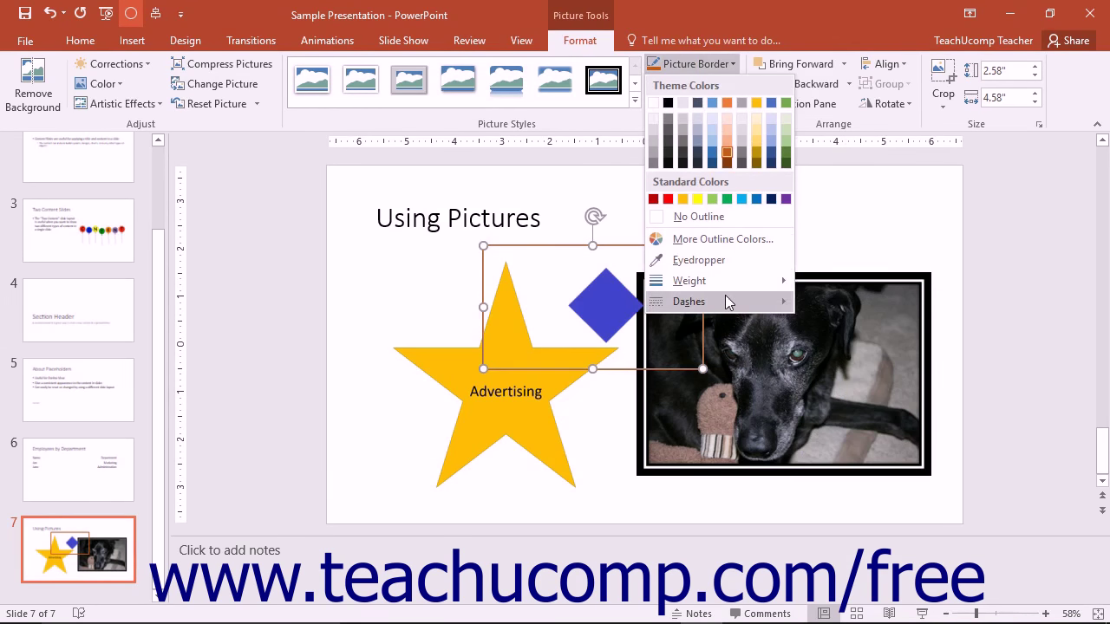
mouse_move(726, 301)
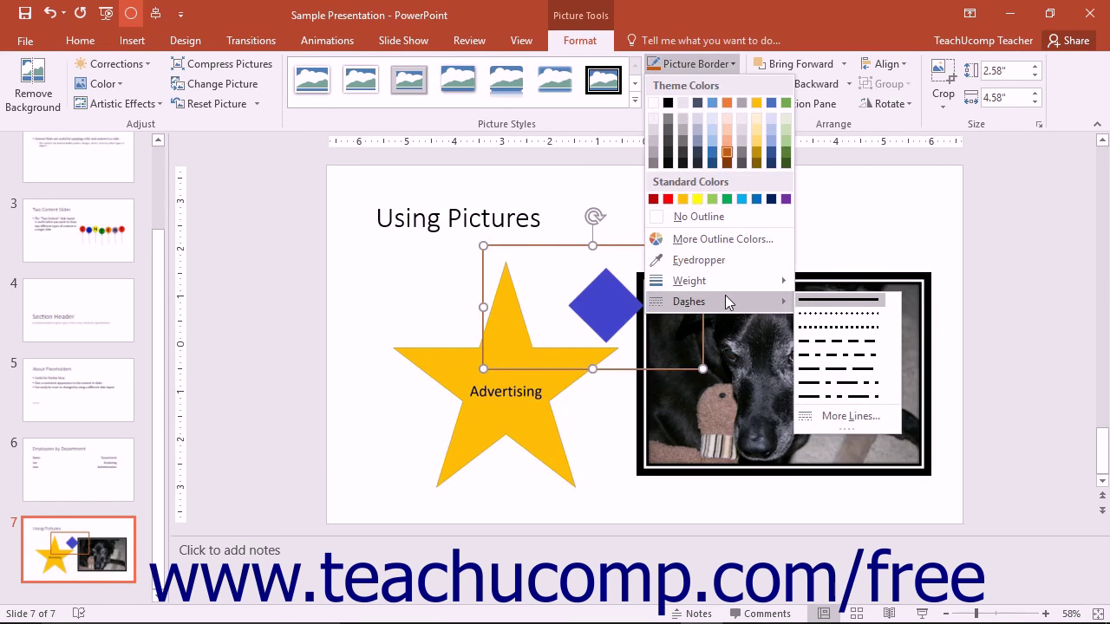
left_click(840, 342)
left_click(513, 432)
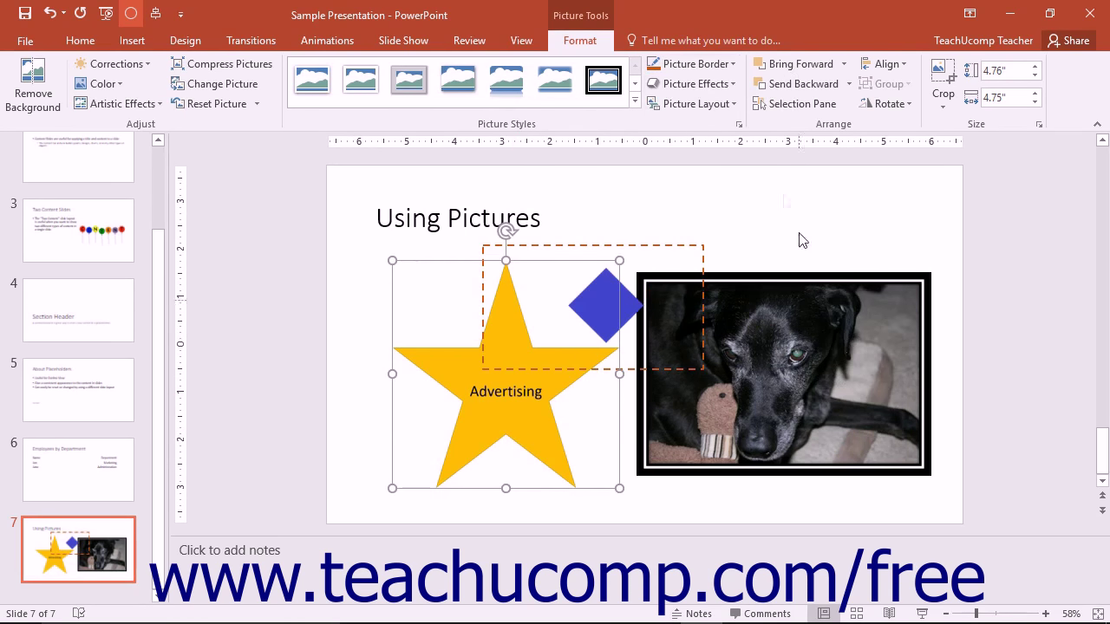
Step: Apply the Inside Diagonal Top Left shadow effect to the Advertising star
left_click(709, 84)
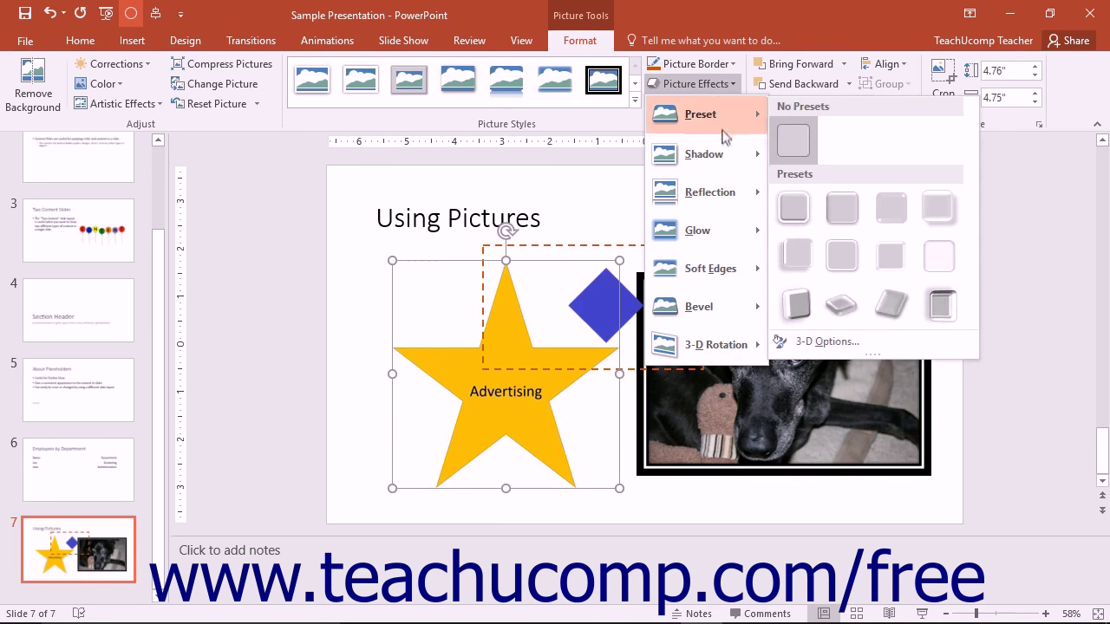
mouse_move(725, 155)
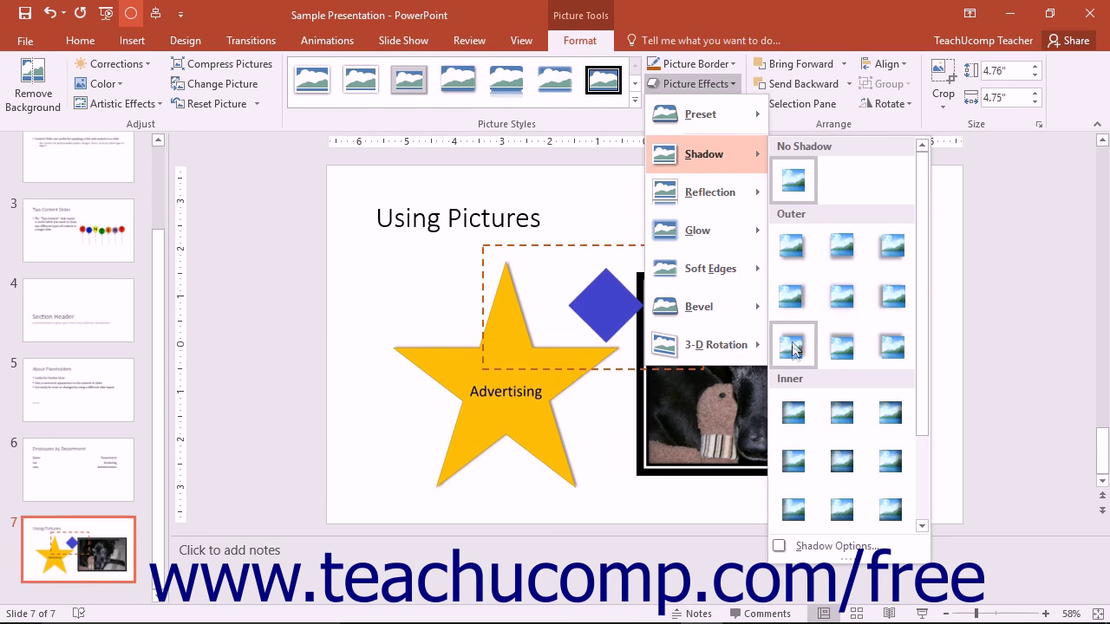
left_click(790, 418)
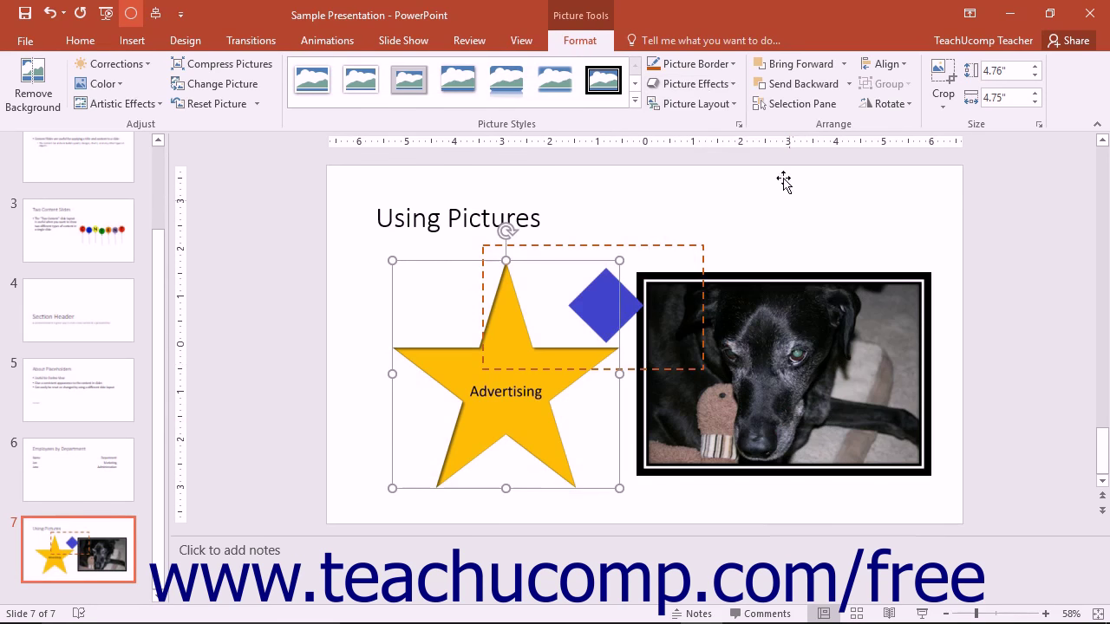
left_click(724, 102)
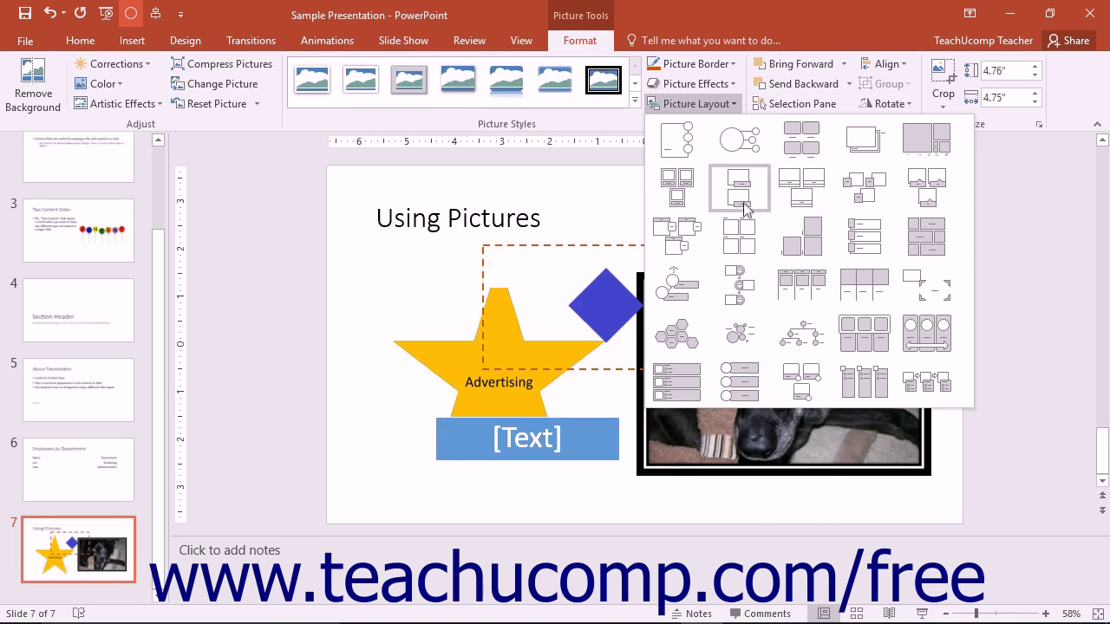
Step: Try a picture layout on the star, undo it, and drag the diamond onto the star's centre
left_click(800, 337)
left_click(377, 252)
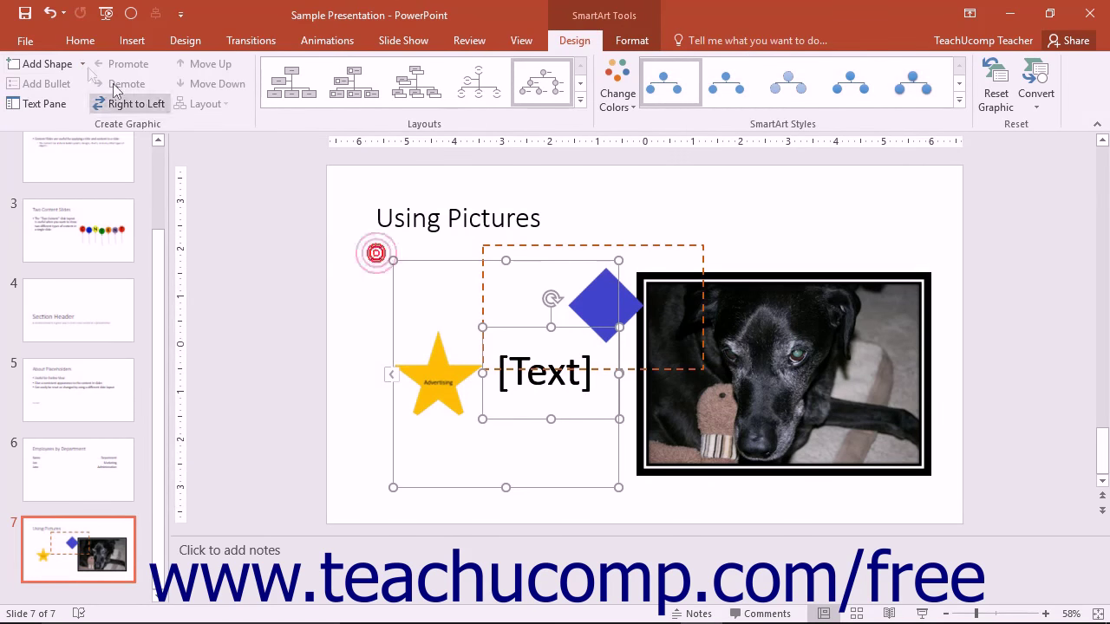
left_click(50, 12)
left_click_drag(550, 267, 459, 303)
Step: Send the diamond backward and behind the star, then bring it to the front
left_click(576, 41)
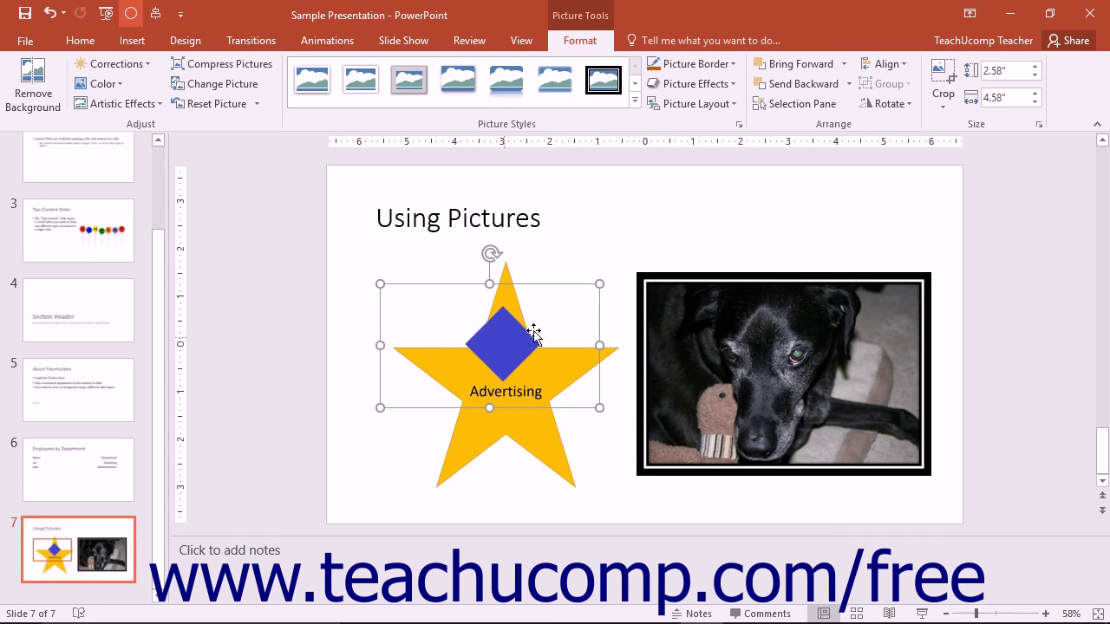
left_click(827, 85)
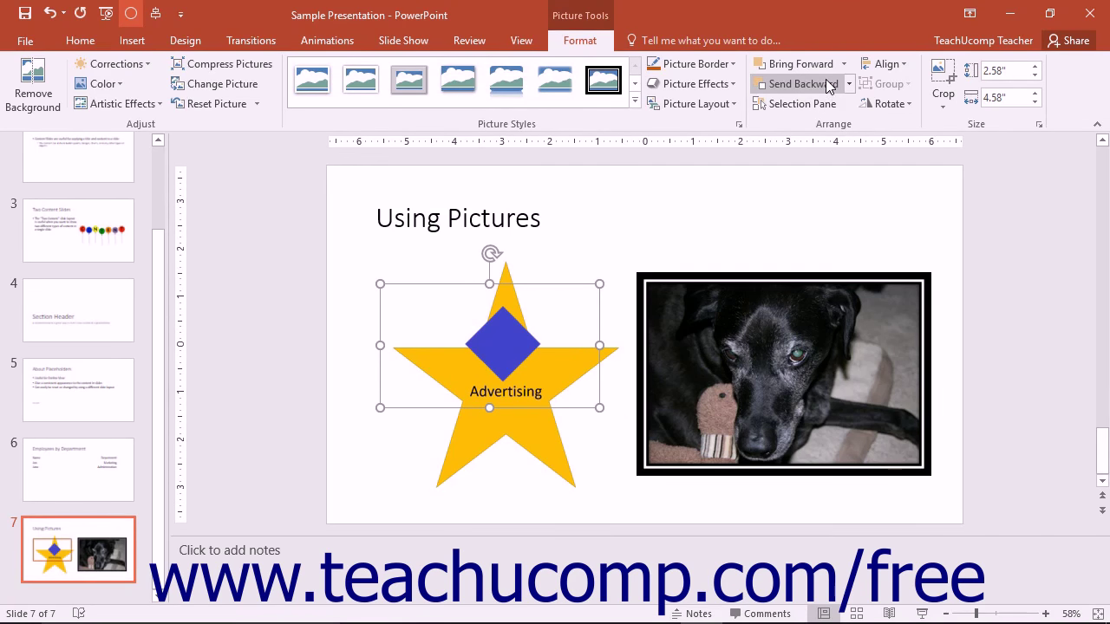
left_click(849, 83)
left_click(840, 122)
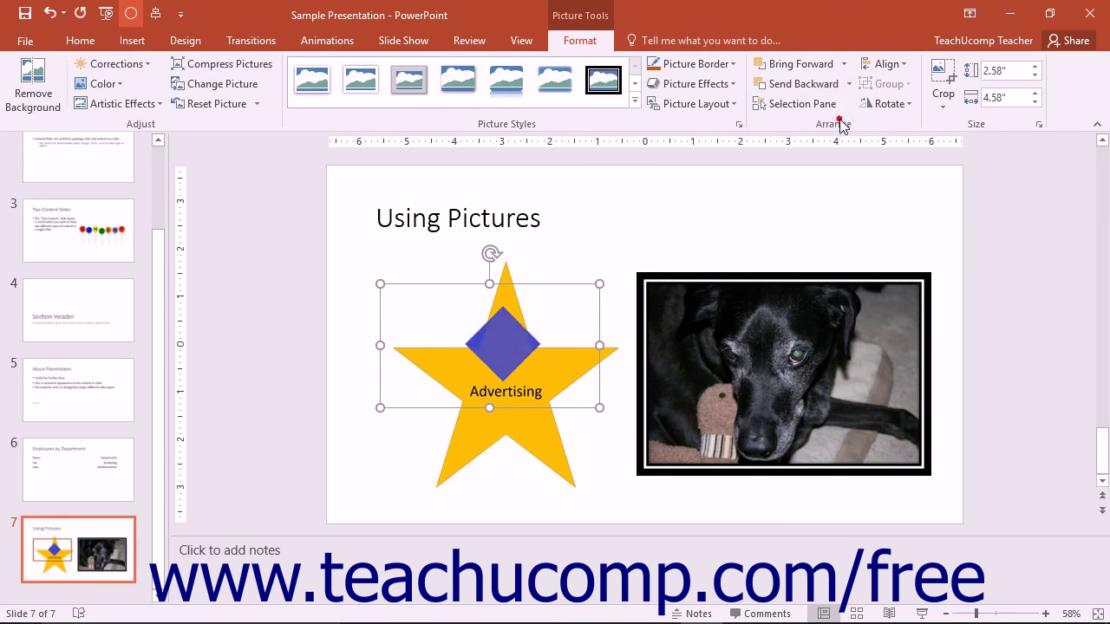
left_click(844, 63)
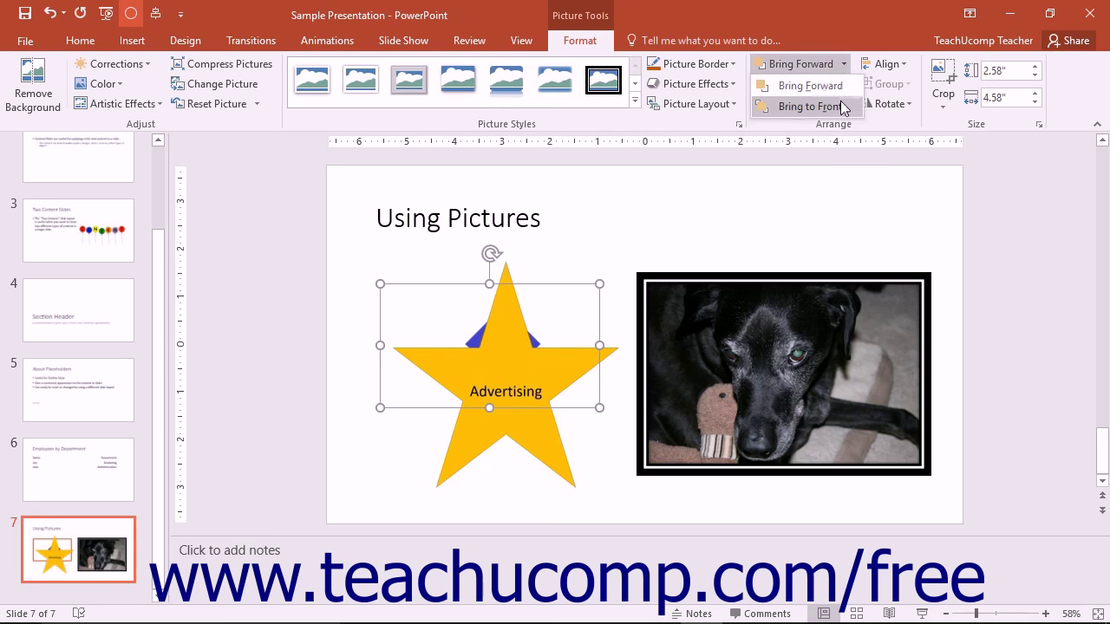
left_click(841, 107)
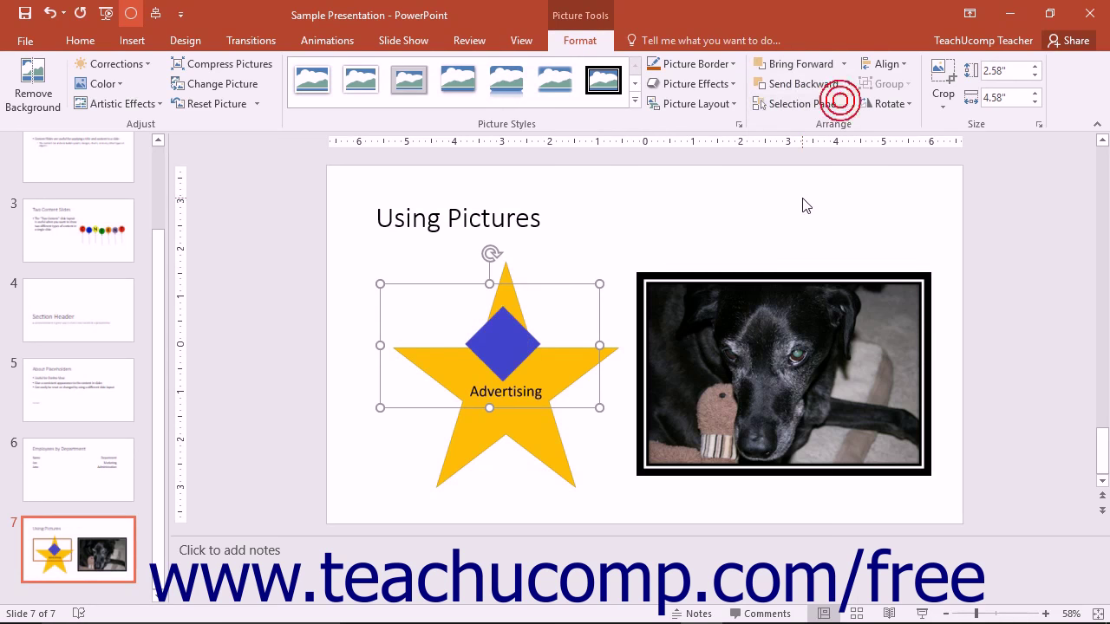
Step: Select the star in the Selection Pane and align it middle relative to the slide
left_click(806, 104)
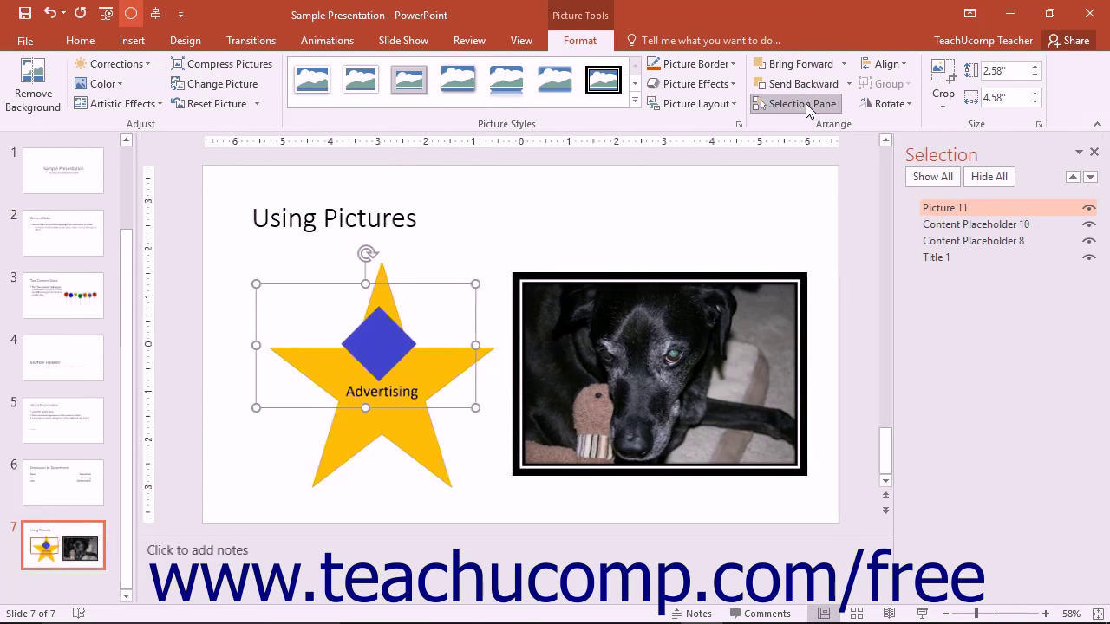
left_click(985, 222)
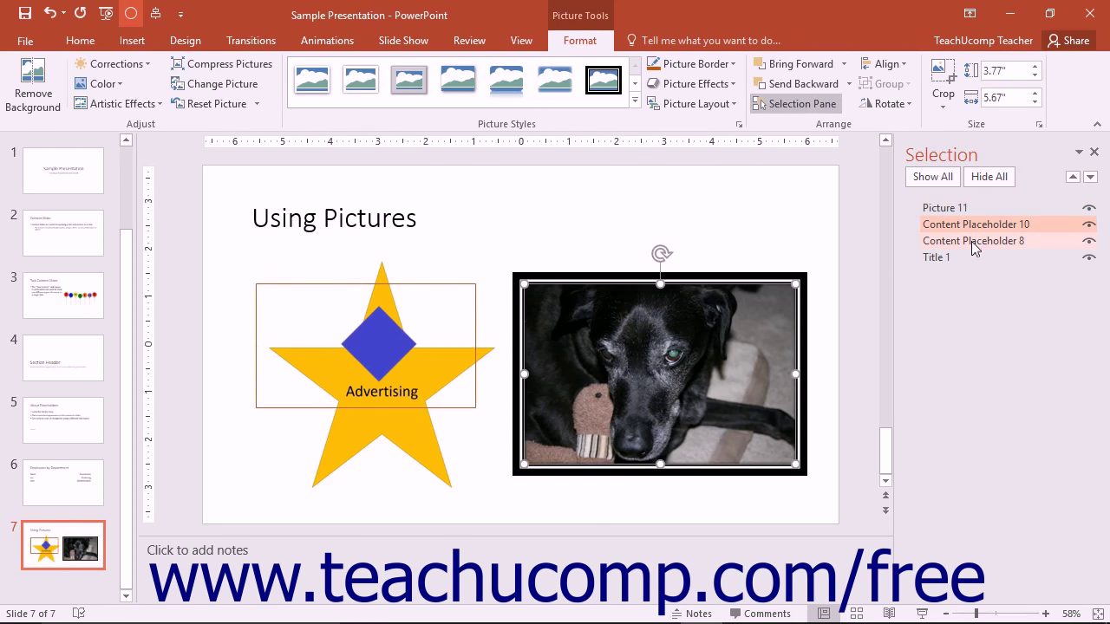
left_click(973, 241)
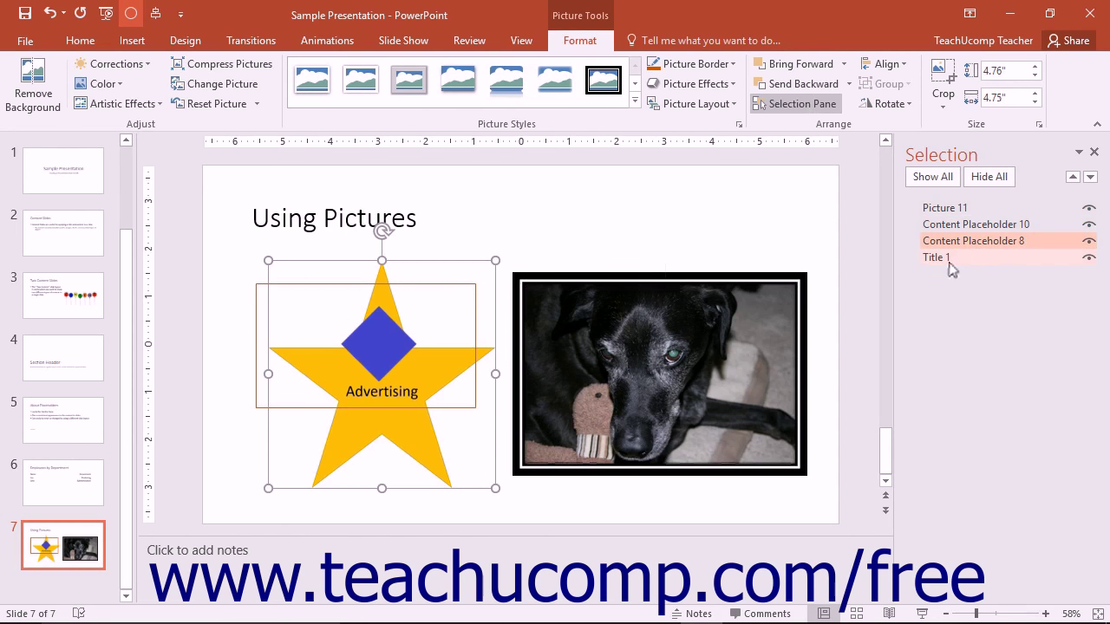
left_click(1094, 152)
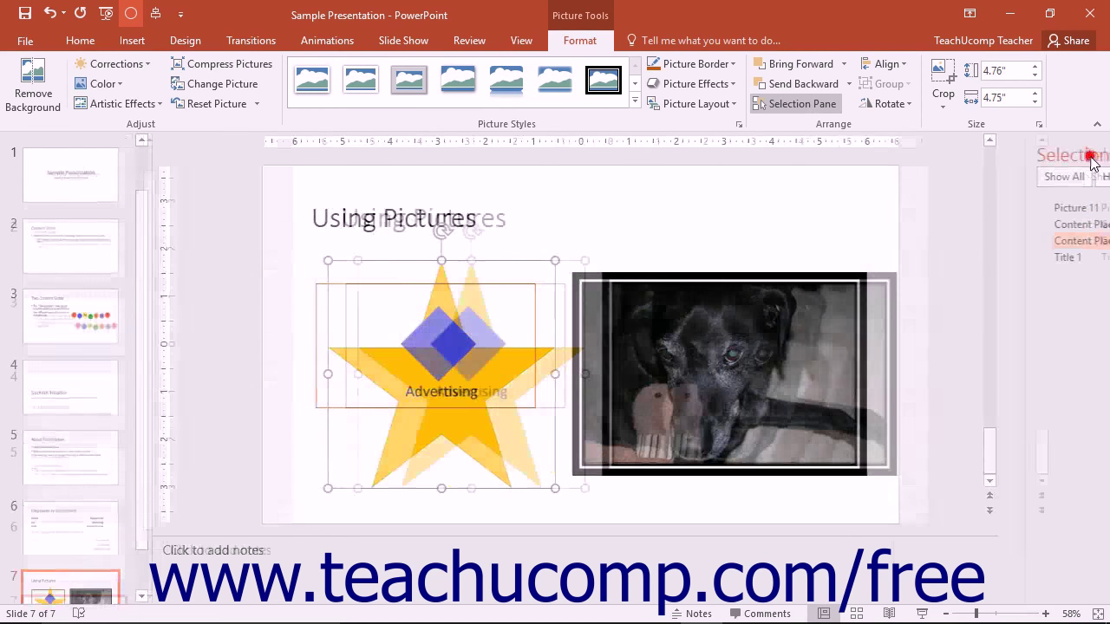
left_click(903, 65)
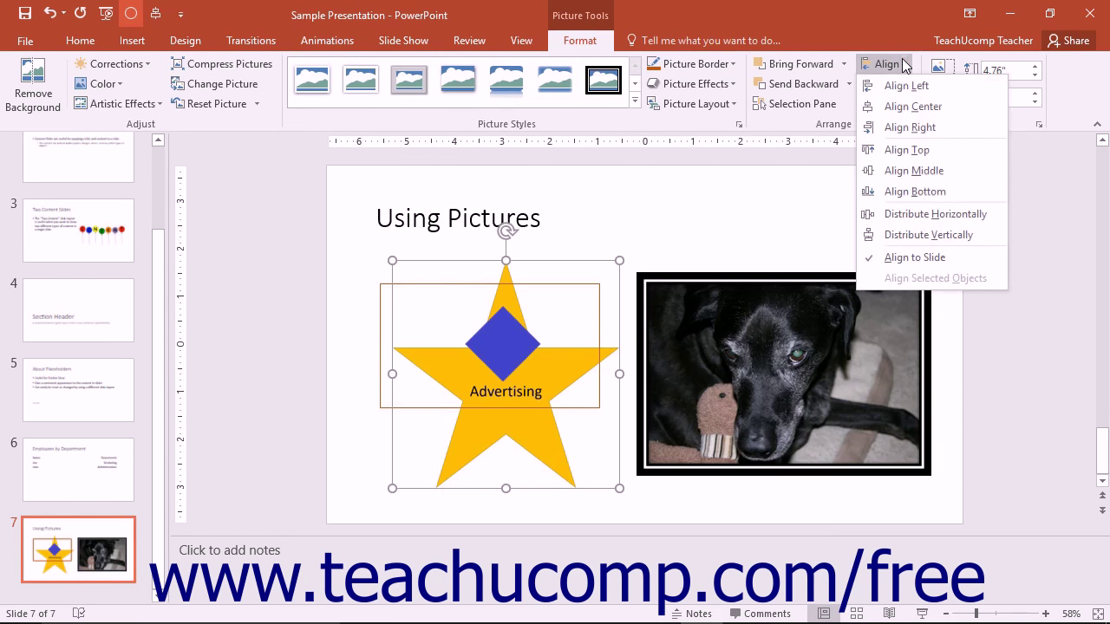
left_click(911, 258)
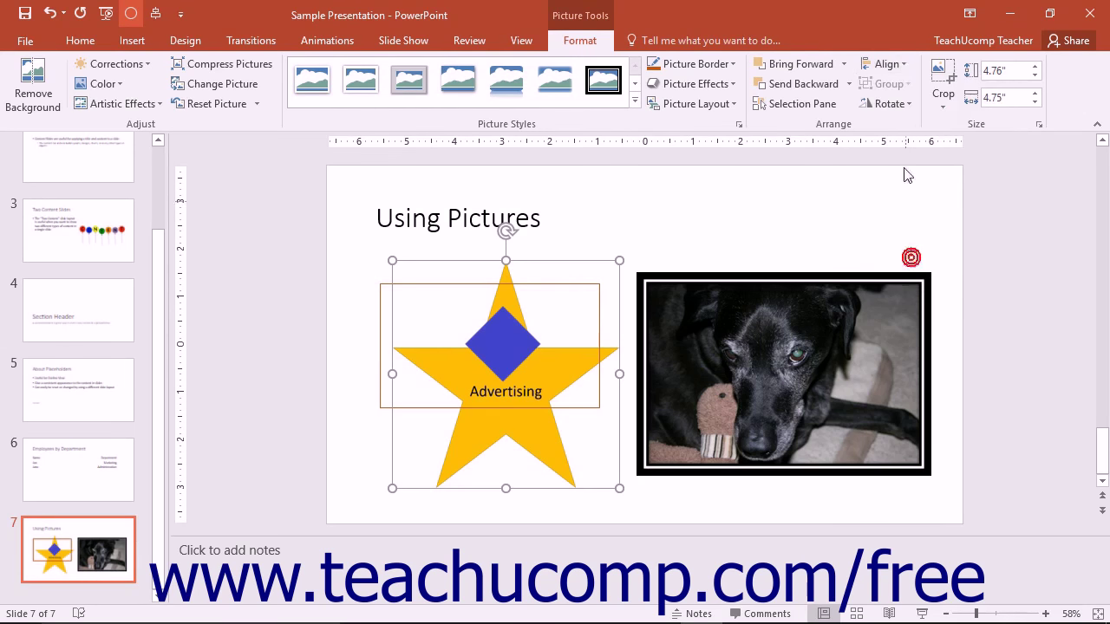
left_click(900, 67)
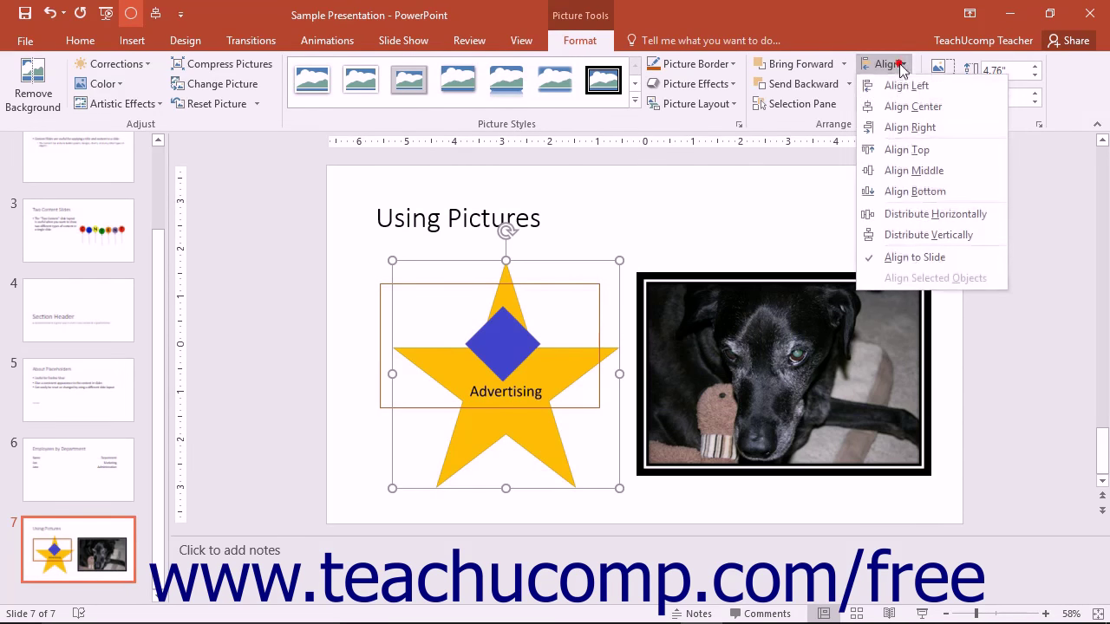
left_click(902, 171)
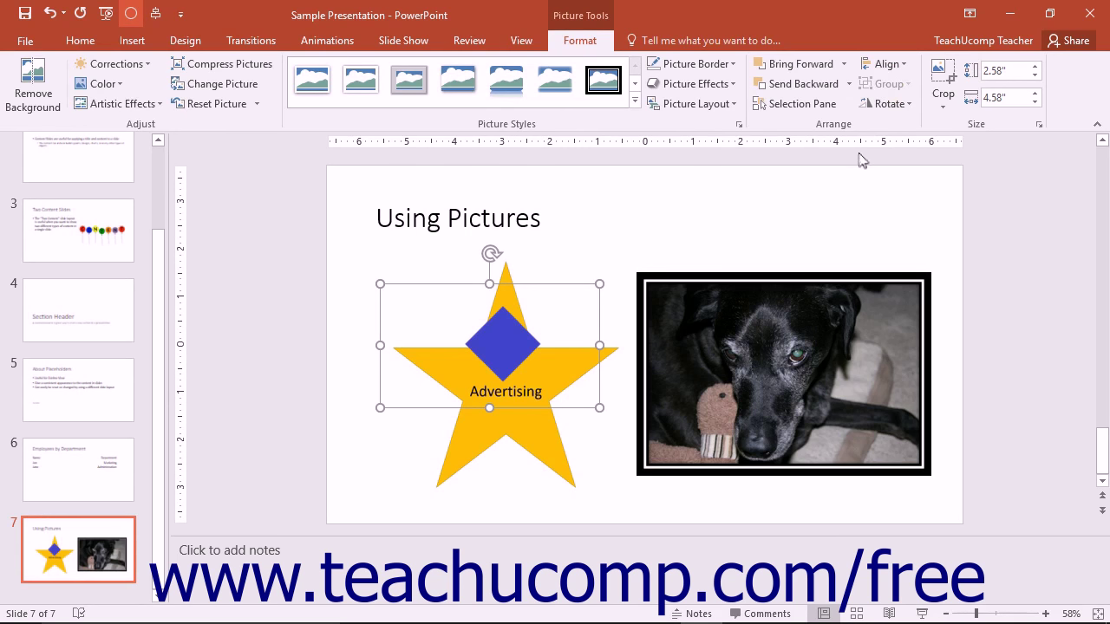
Step: Flip the black double-framed dog photo horizontally so its toy shows on the right
left_click(833, 297)
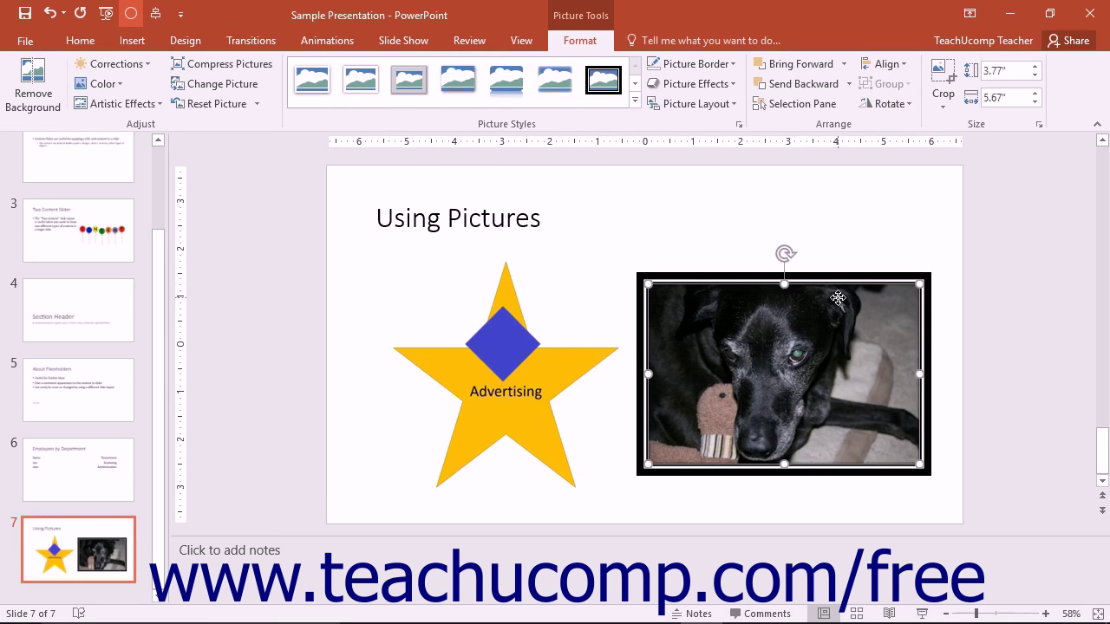
left_click(905, 106)
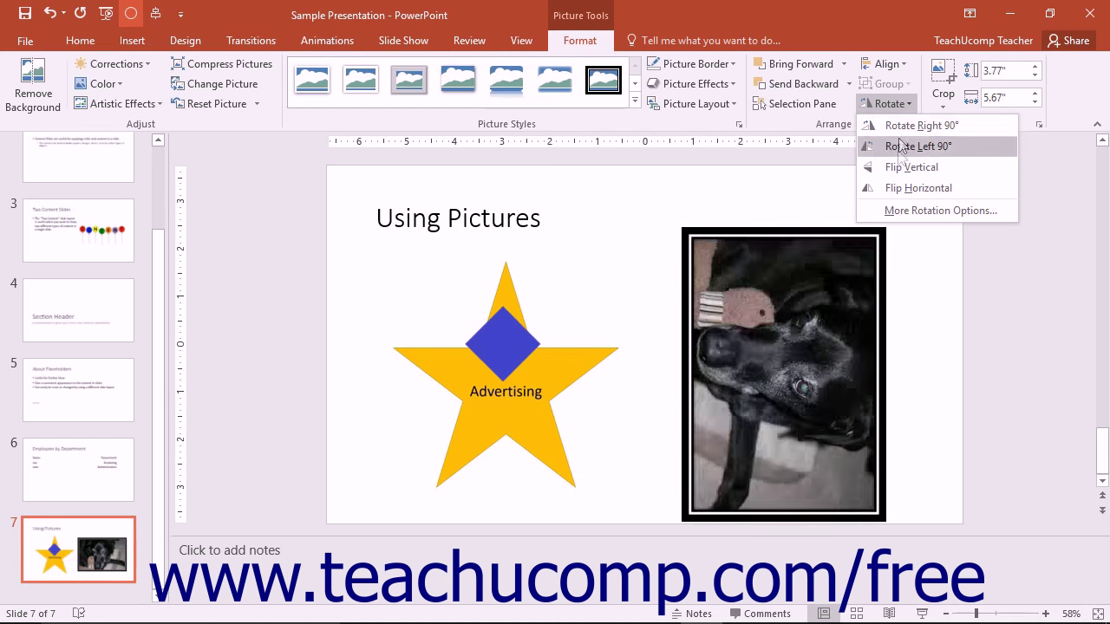
left_click(896, 186)
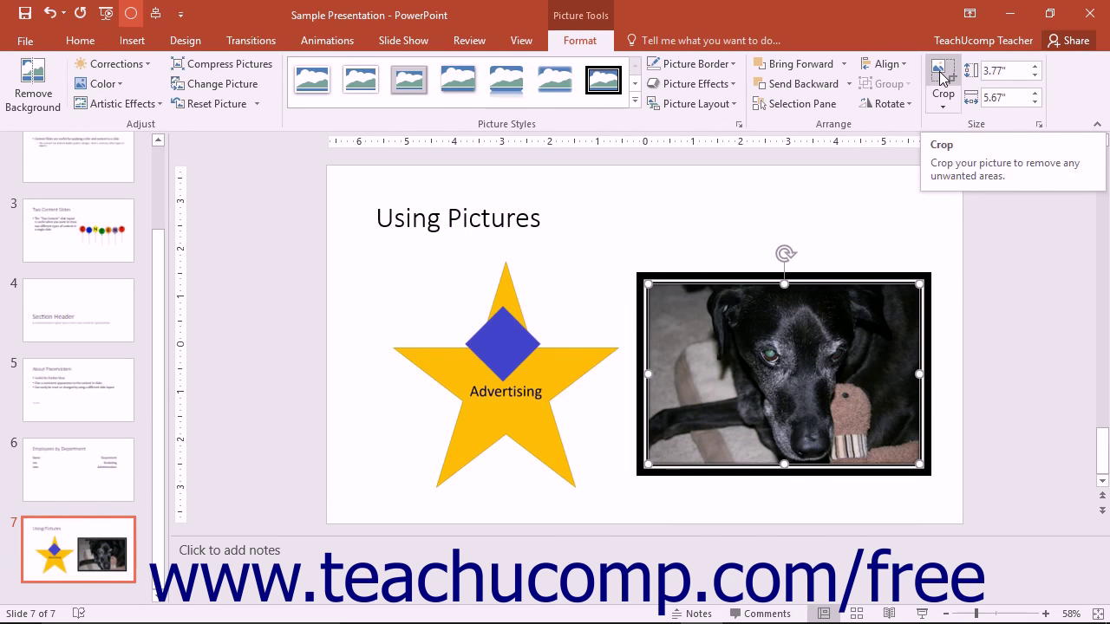
Step: Narrow the dog photo, then crop away parts of its right and left sides
key("ctrl+y")
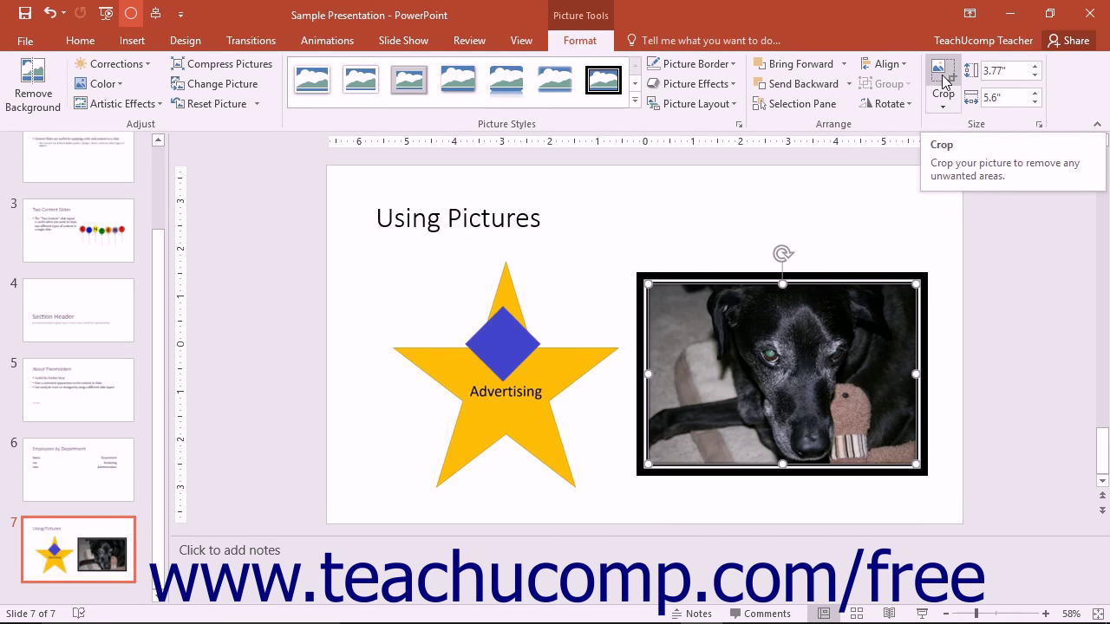
left_click(943, 76)
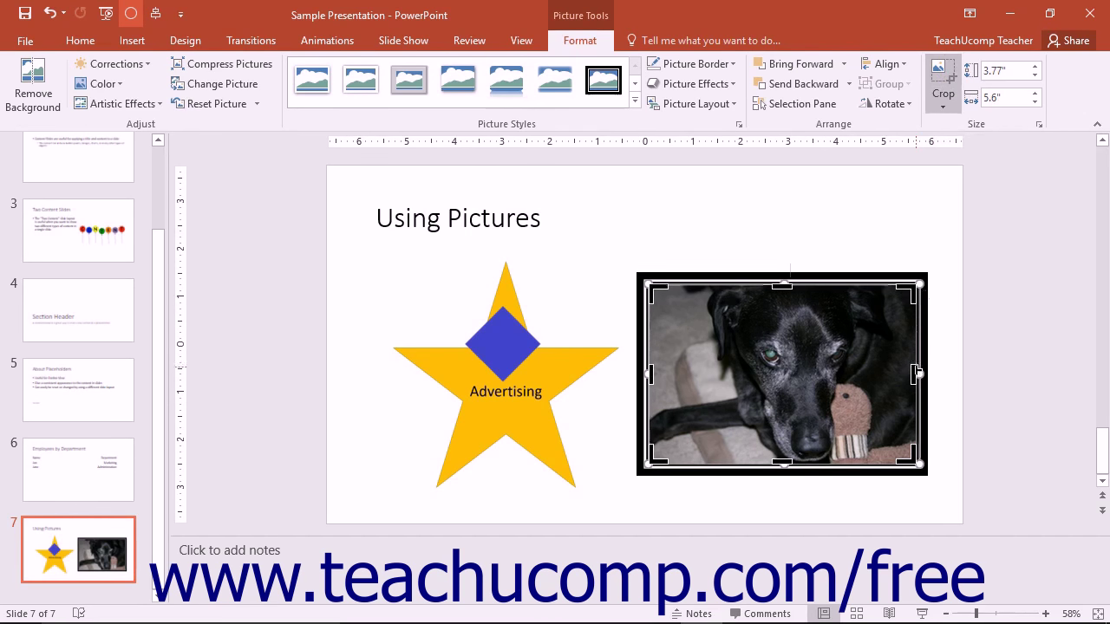
left_click_drag(914, 375, 879, 375)
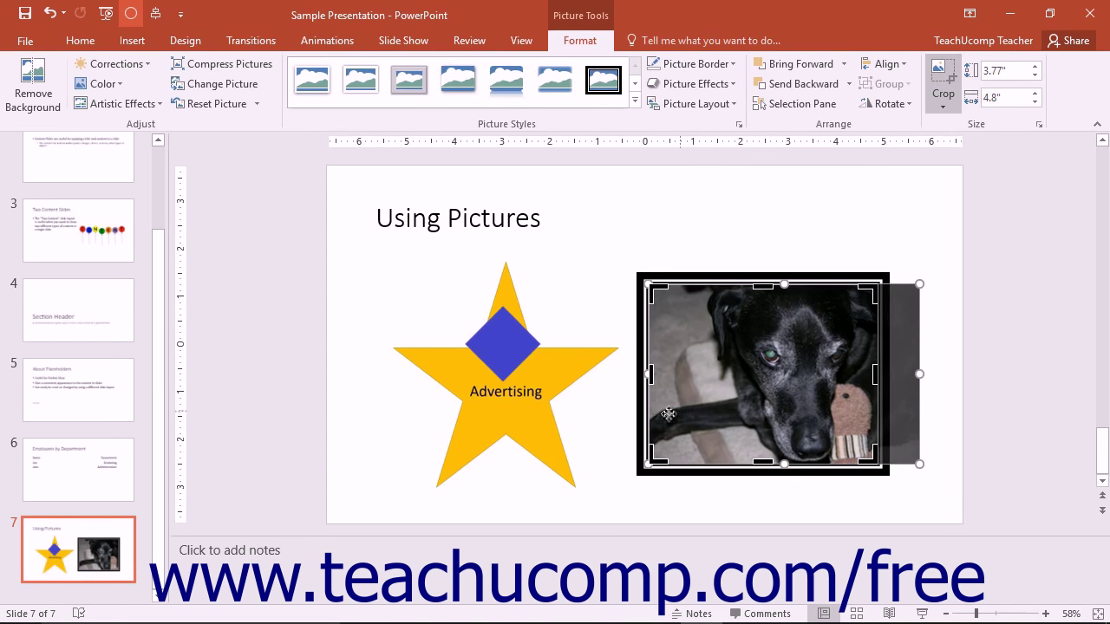
left_click_drag(652, 387, 706, 386)
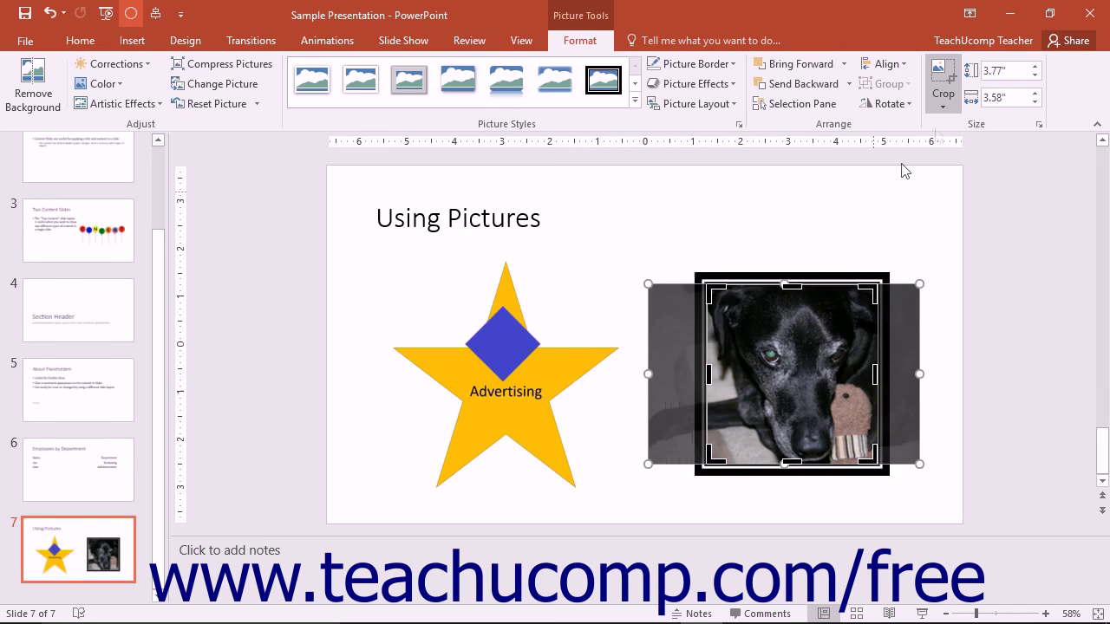
left_click(948, 74)
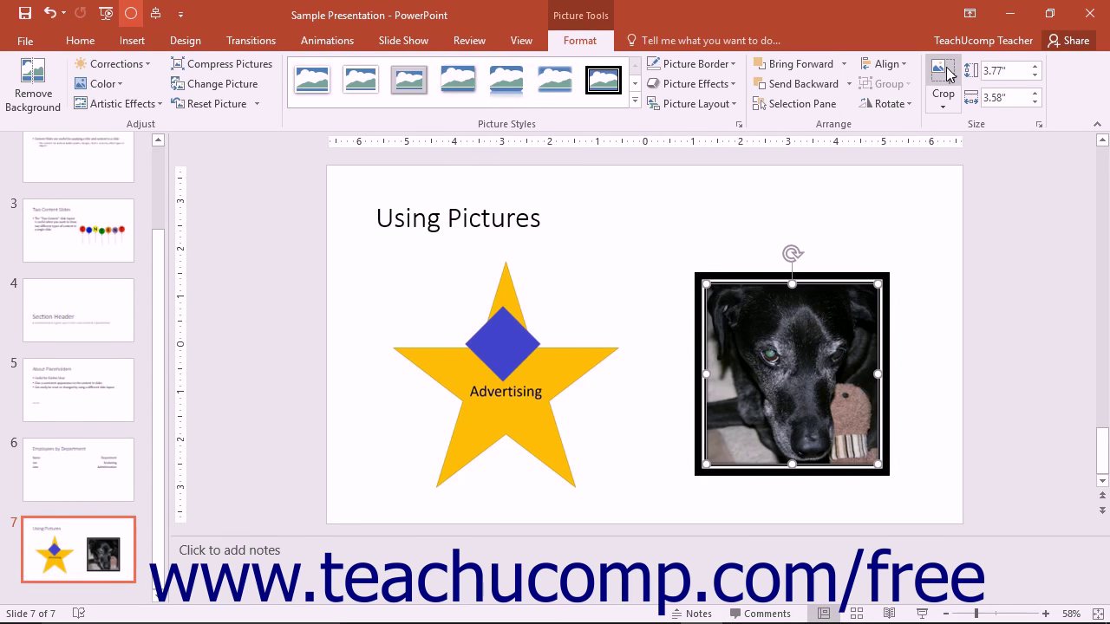
Step: Extend the dog photo's right crop outward so the framed photo is 4.6 inches wide
left_click(945, 74)
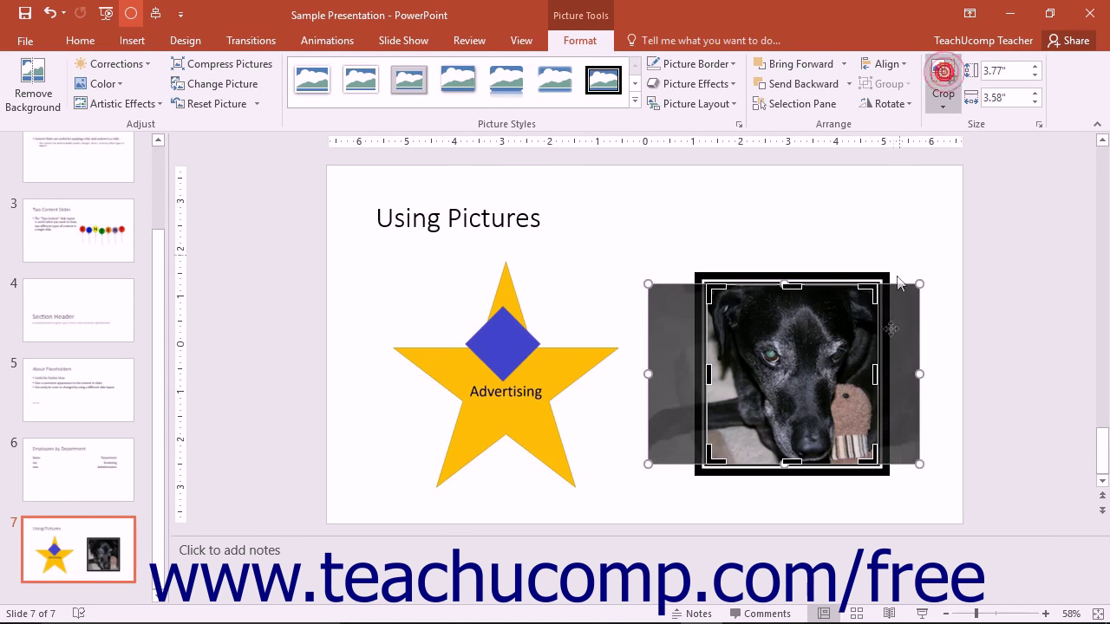
left_click_drag(876, 373, 926, 375)
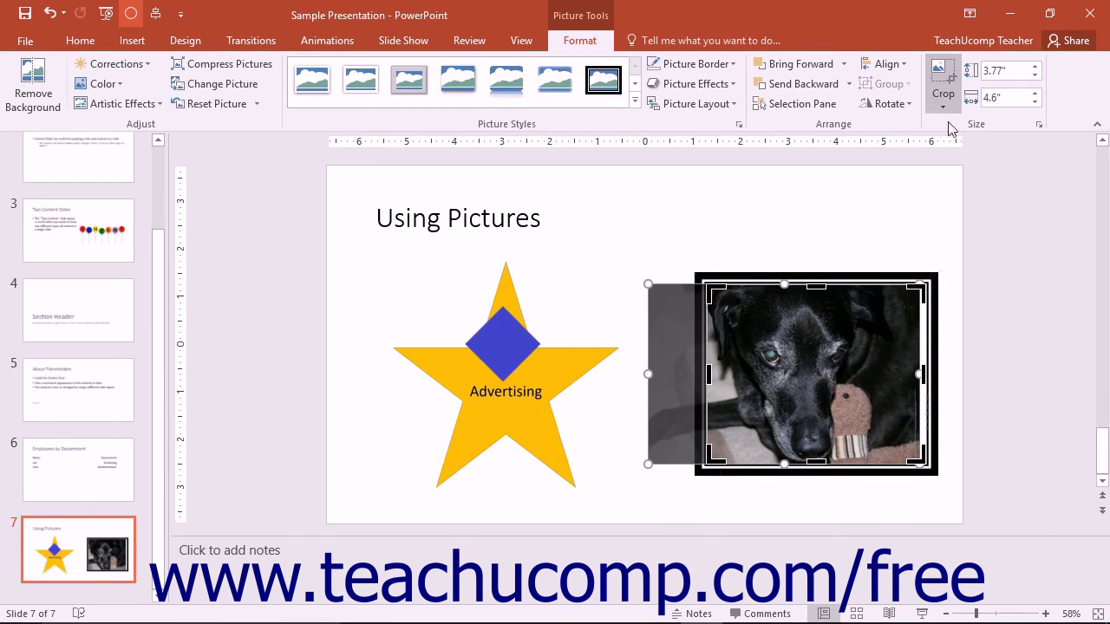
left_click(943, 74)
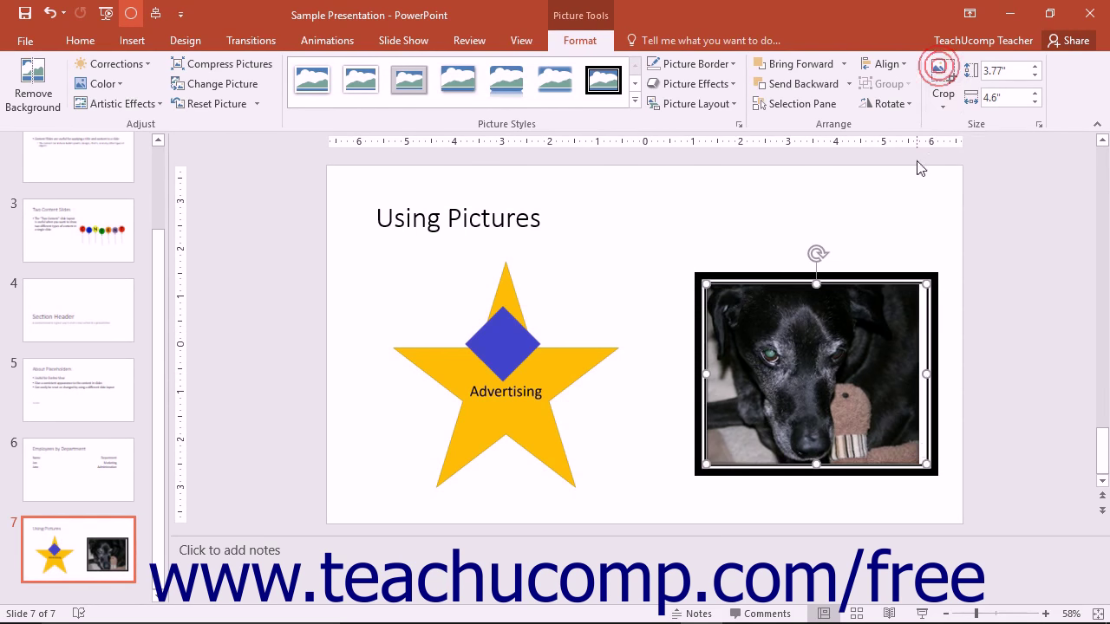
Step: Reset the dog photo, then undo so it keeps its black frame at 3.77 by 5.6 inches
left_click(218, 105)
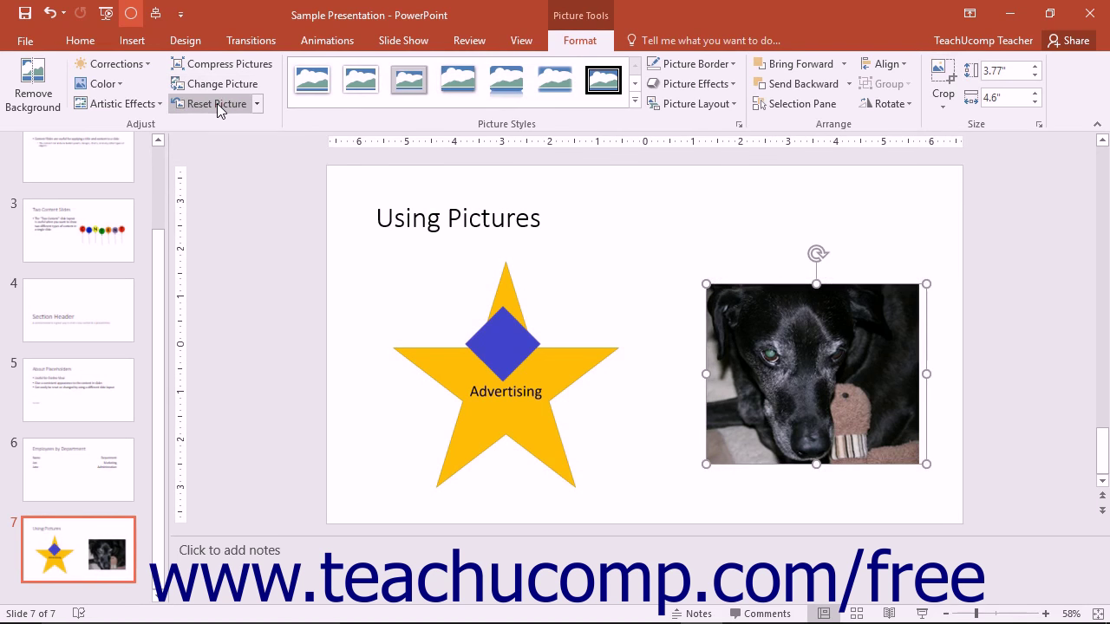
key("ctrl+z")
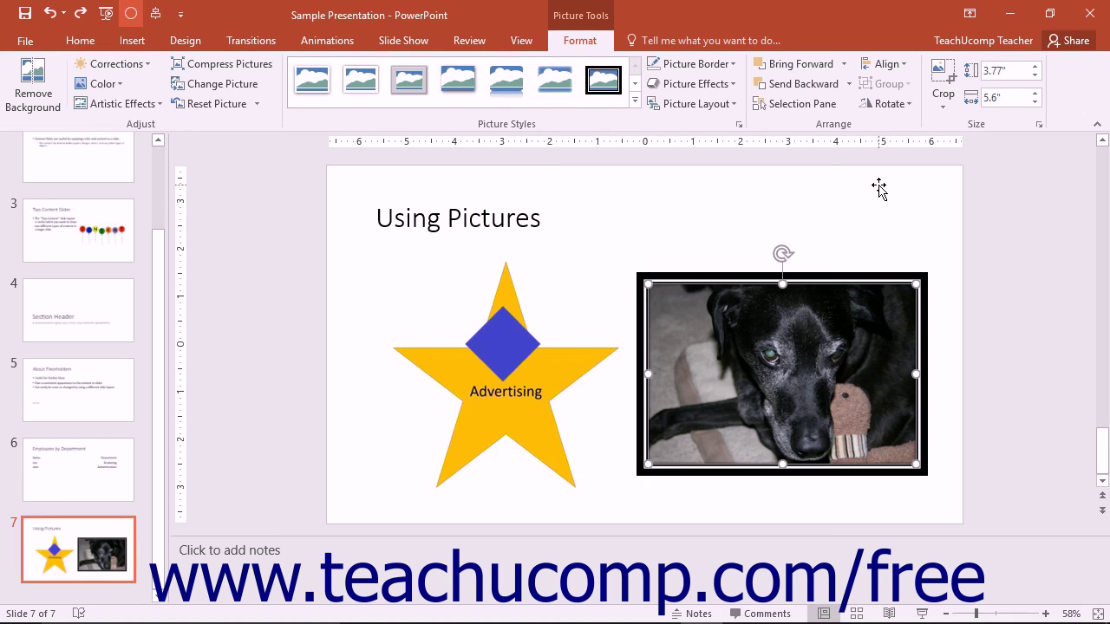
left_click(937, 106)
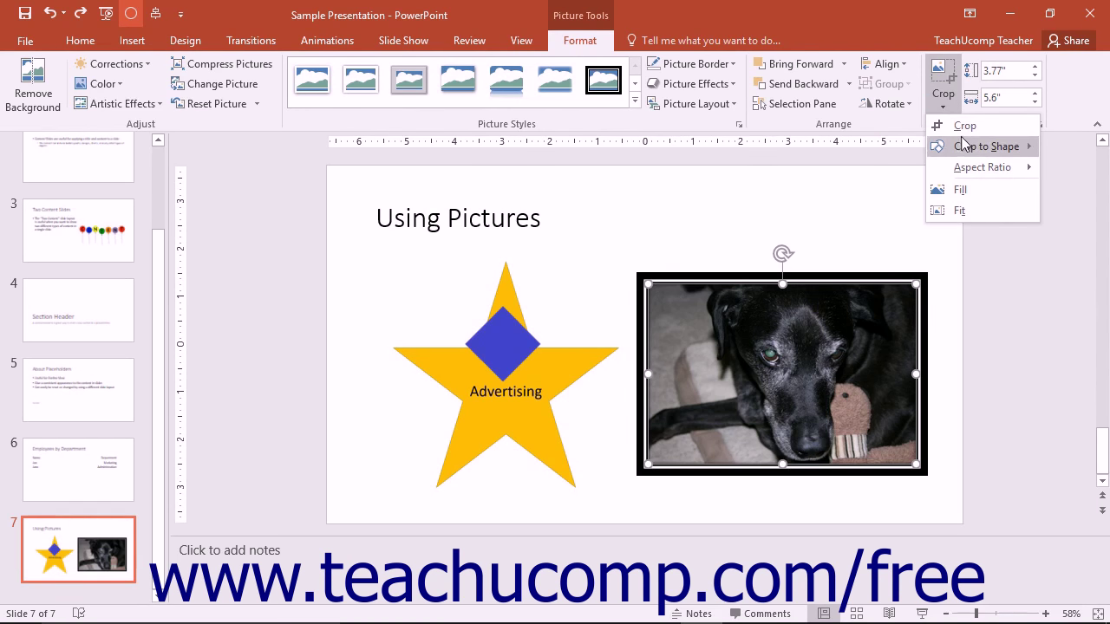
mouse_move(964, 146)
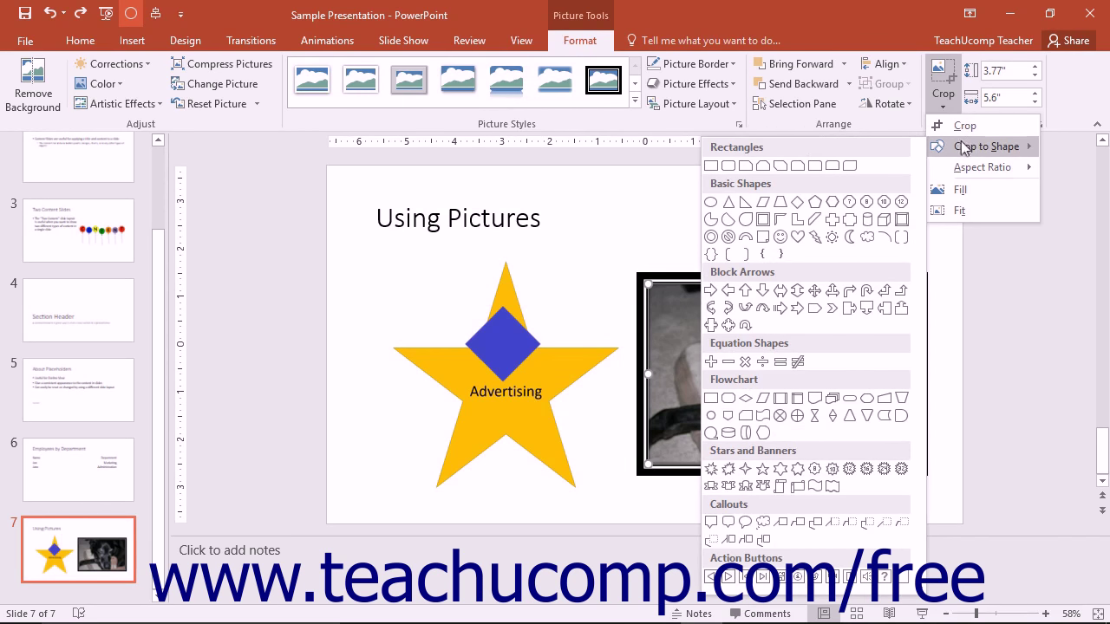
left_click(798, 237)
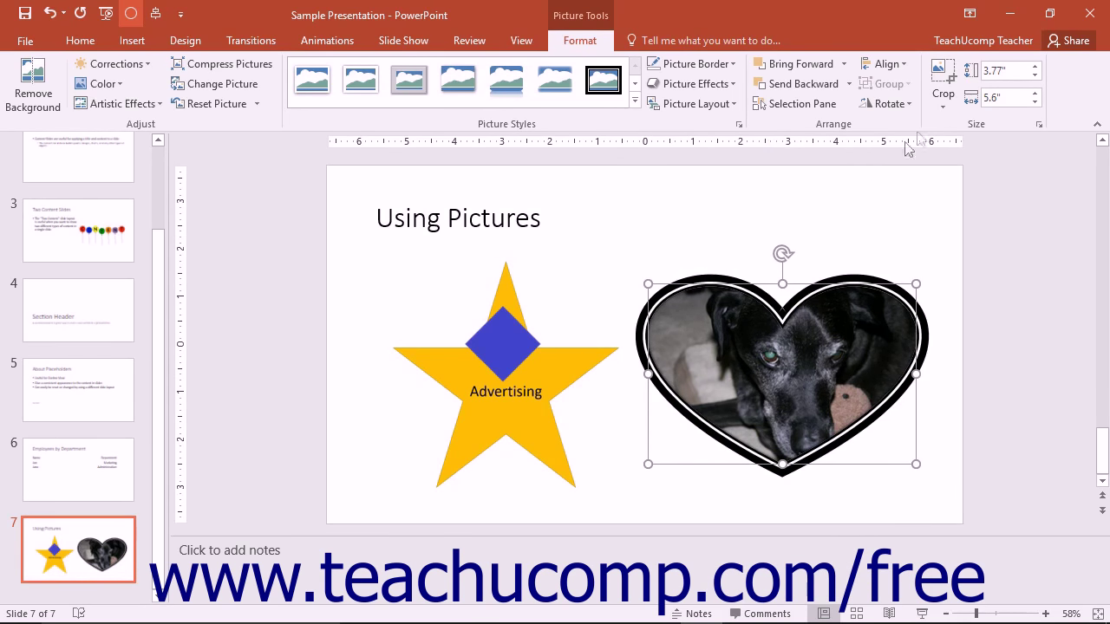
left_click(944, 107)
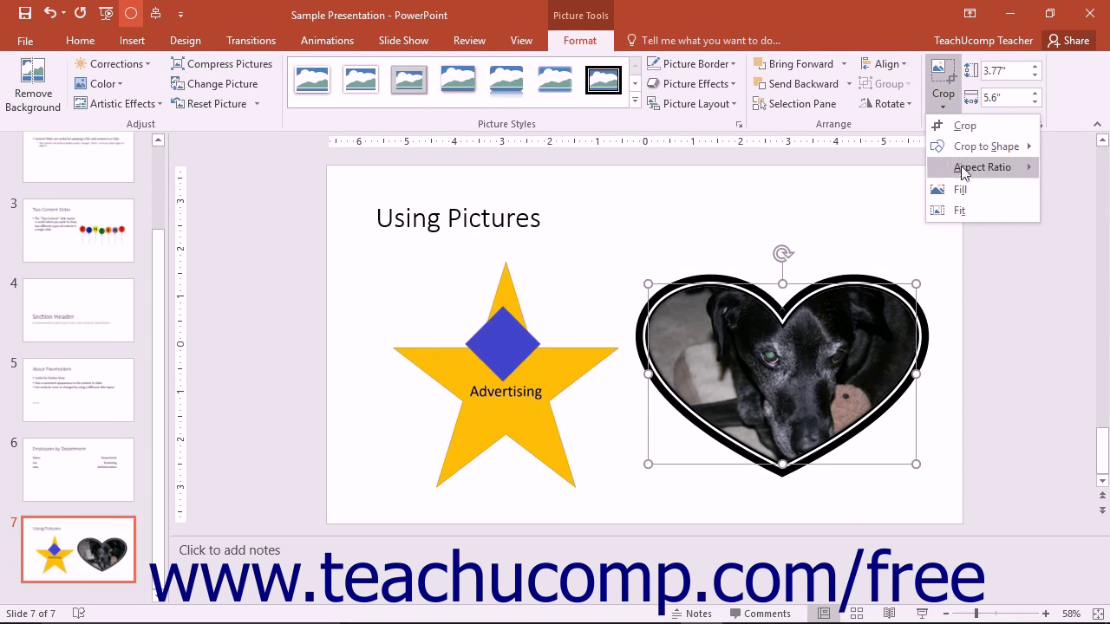
mouse_move(965, 174)
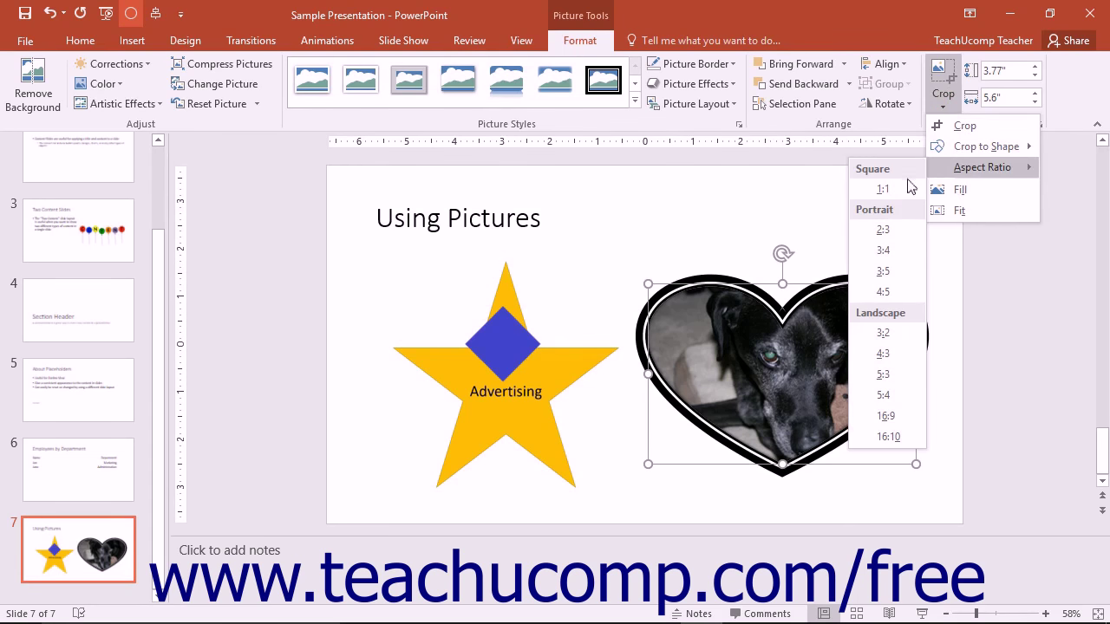
left_click(893, 416)
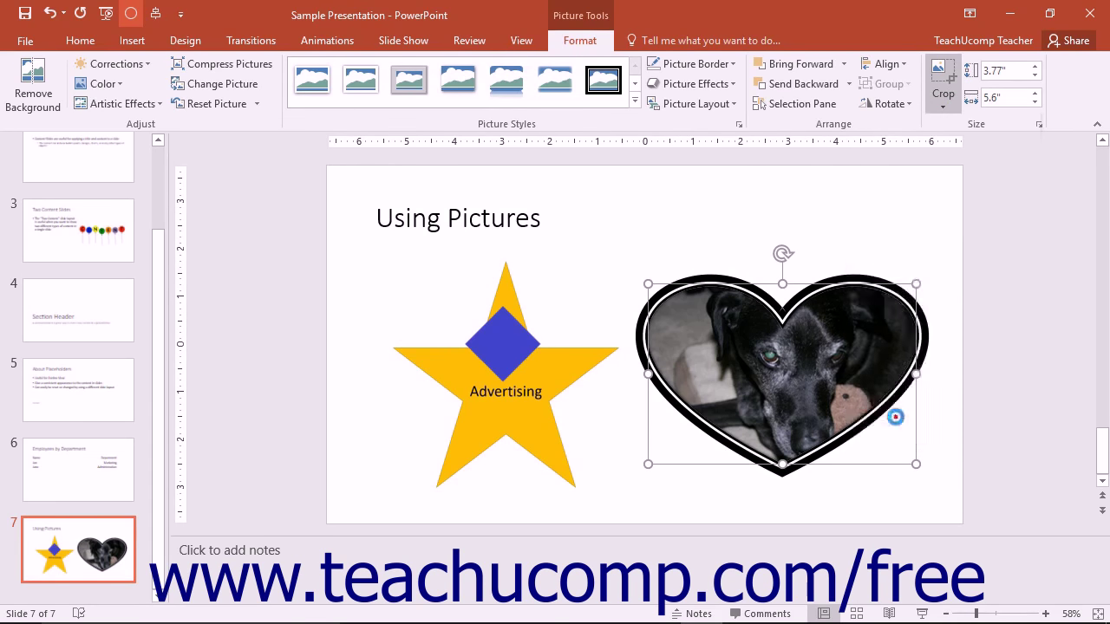
key("ctrl+z")
key("ctrl+z")
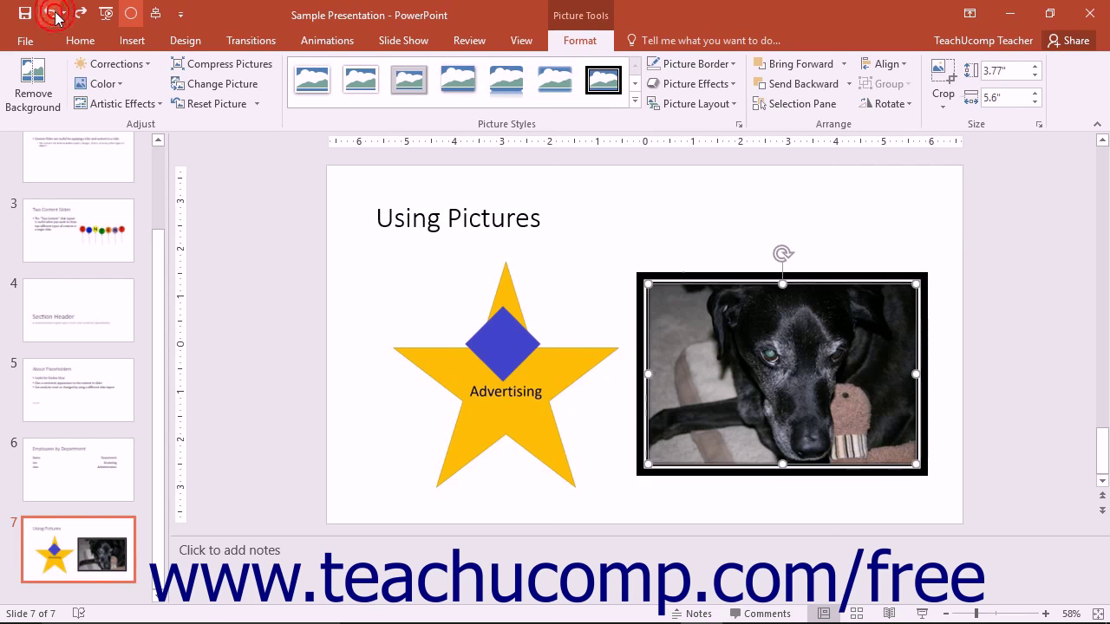
left_click(1033, 76)
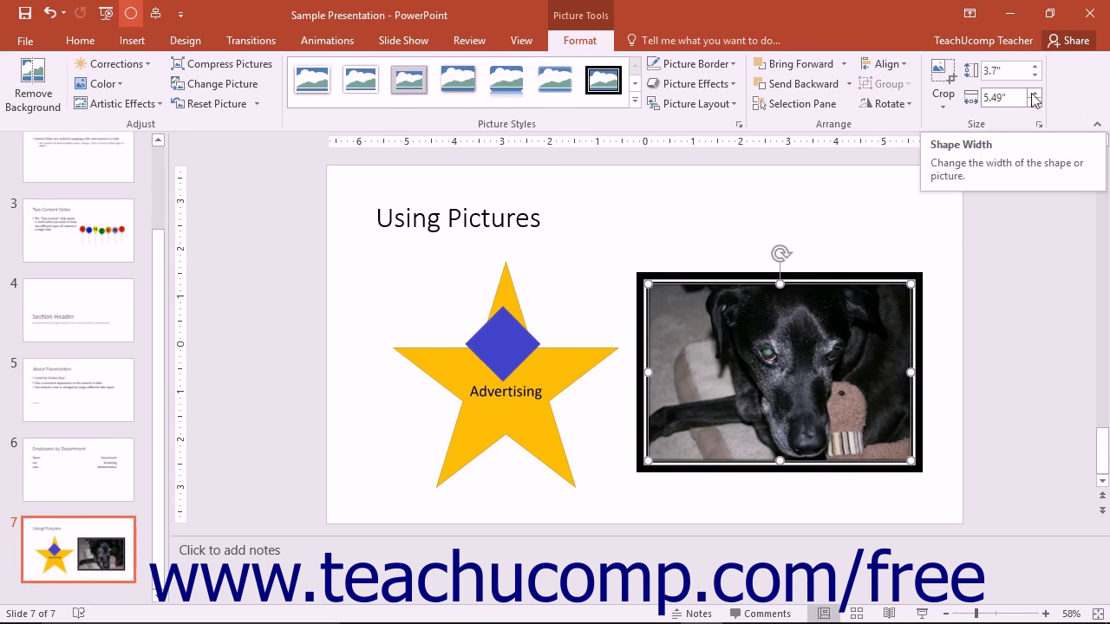
left_click(1033, 93)
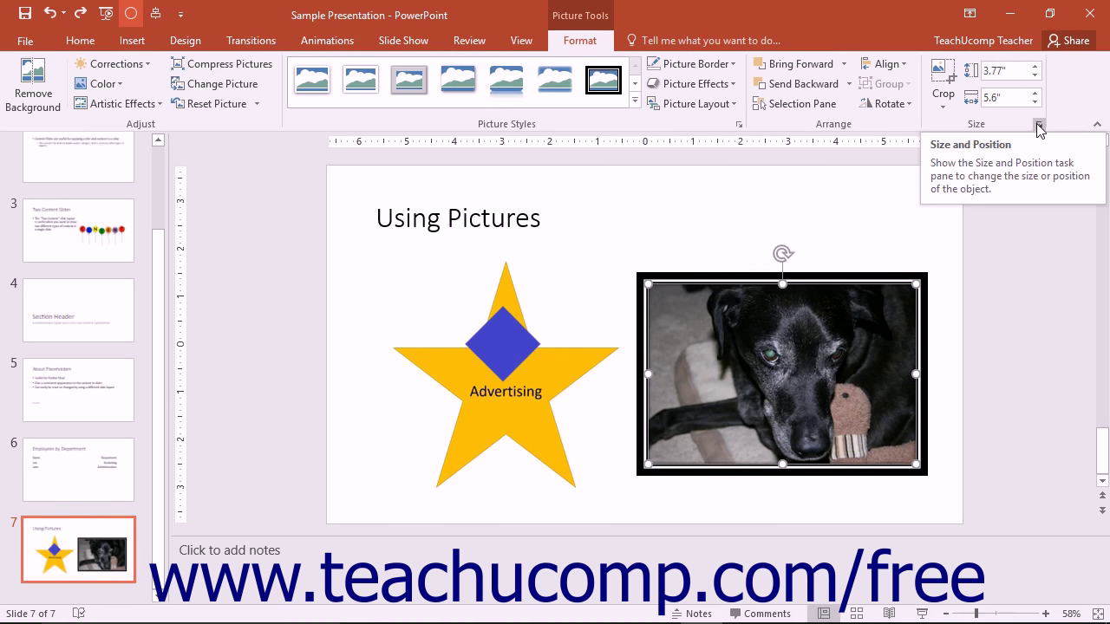
Step: Open the dog photo's size settings and turn Lock aspect ratio off, then back on
left_click(1038, 128)
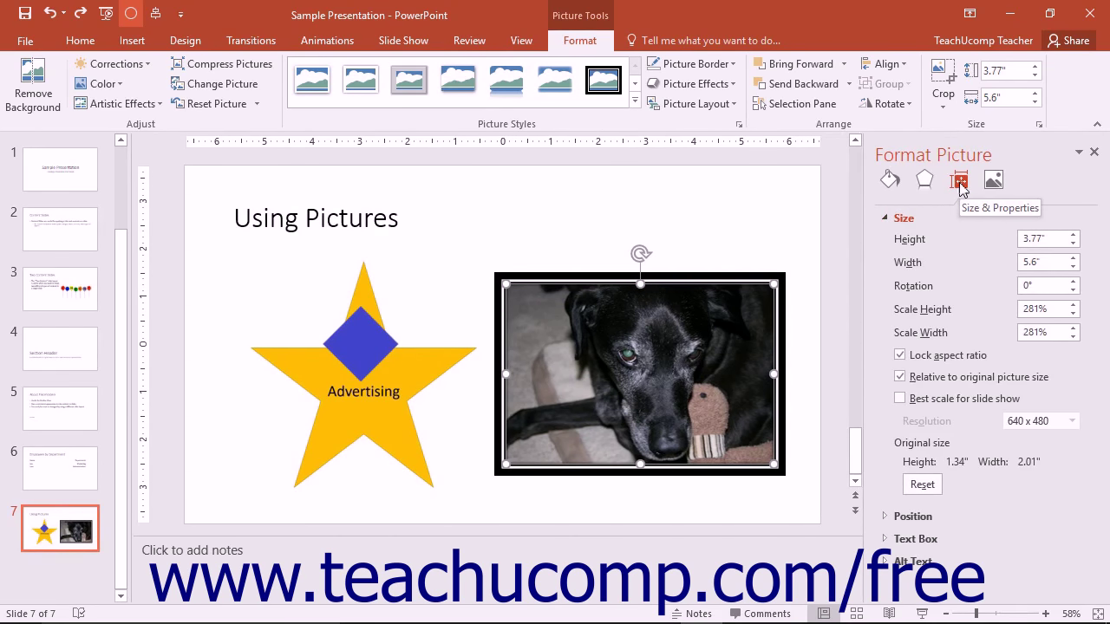
left_click(934, 240)
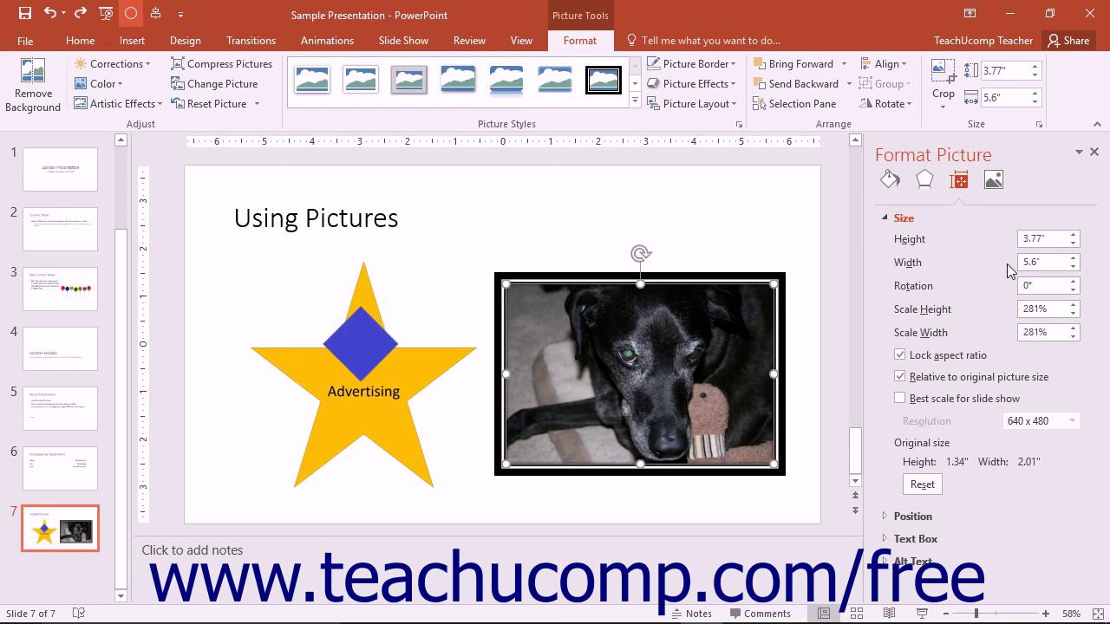
left_click(969, 366)
left_click(971, 285)
left_click(962, 325)
left_click(935, 356)
Step: Try Best scale for slide show at 640 x 480, then turn it off and undo the enlargement
left_click(939, 401)
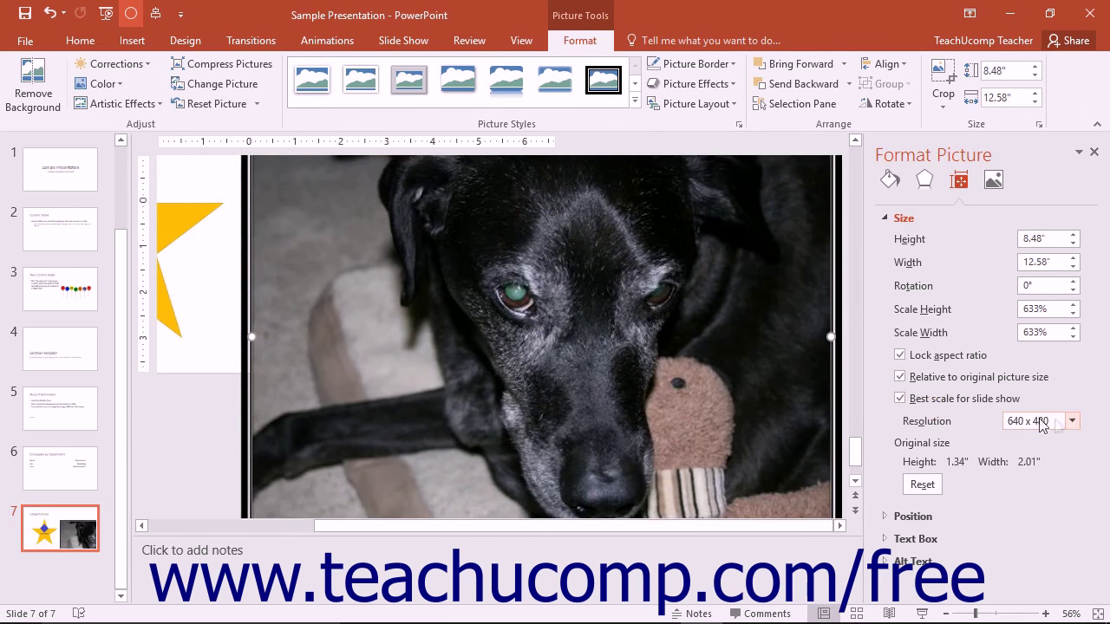
left_click(1073, 422)
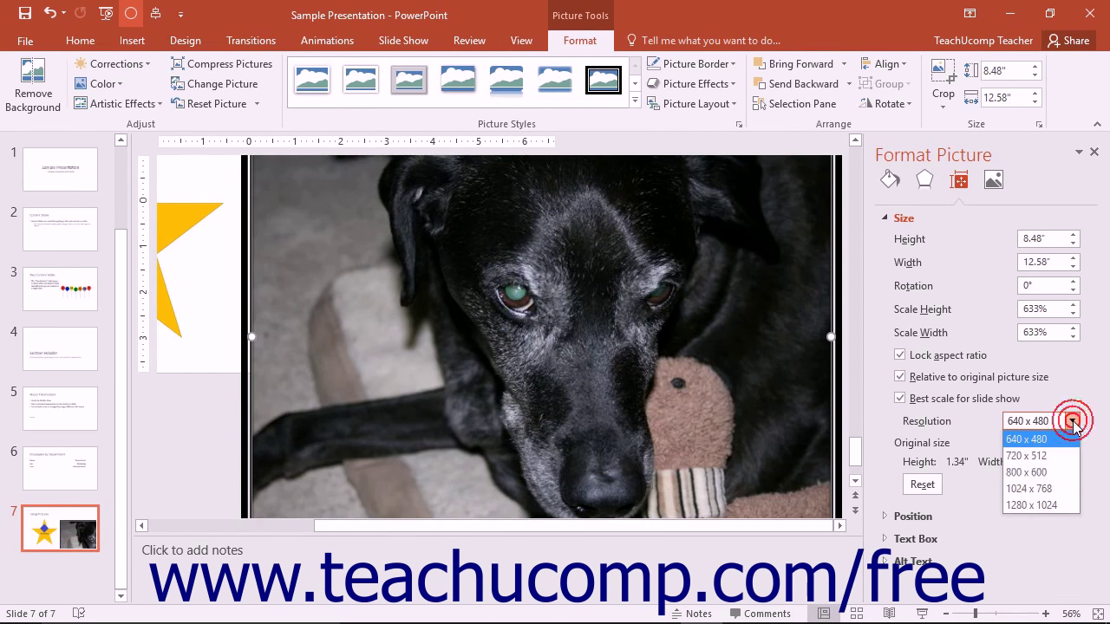
left_click(1073, 421)
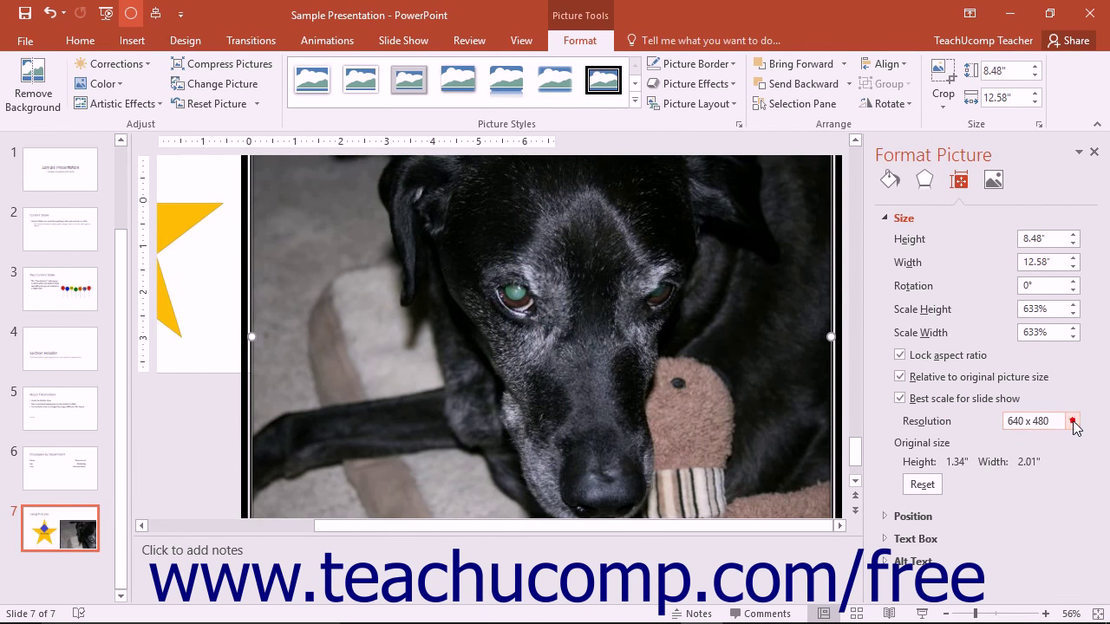
left_click(950, 400)
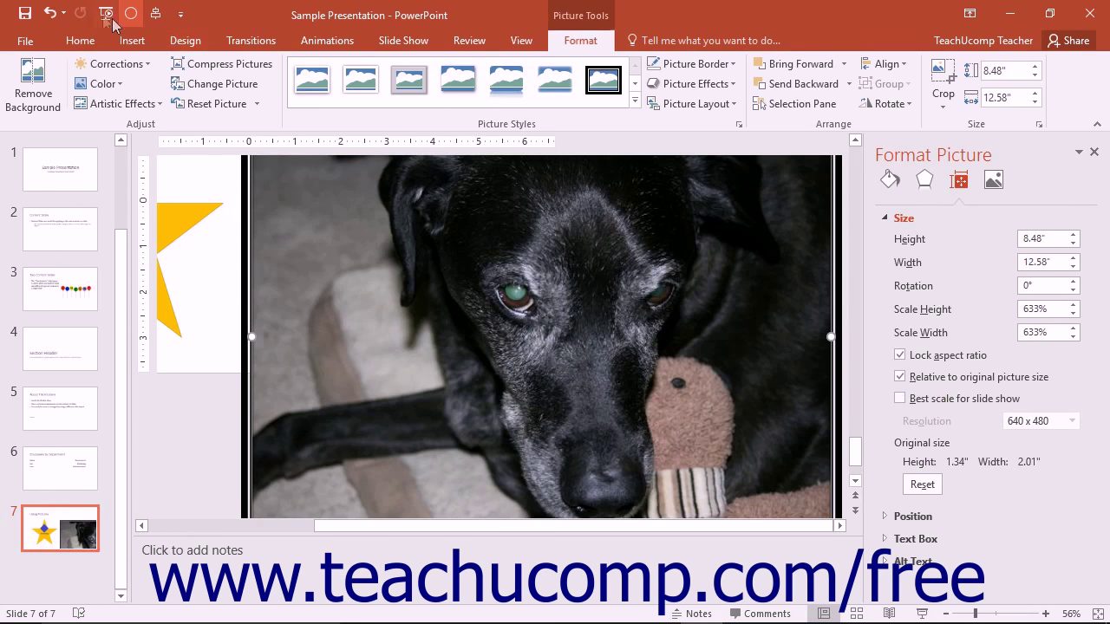
left_click(49, 12)
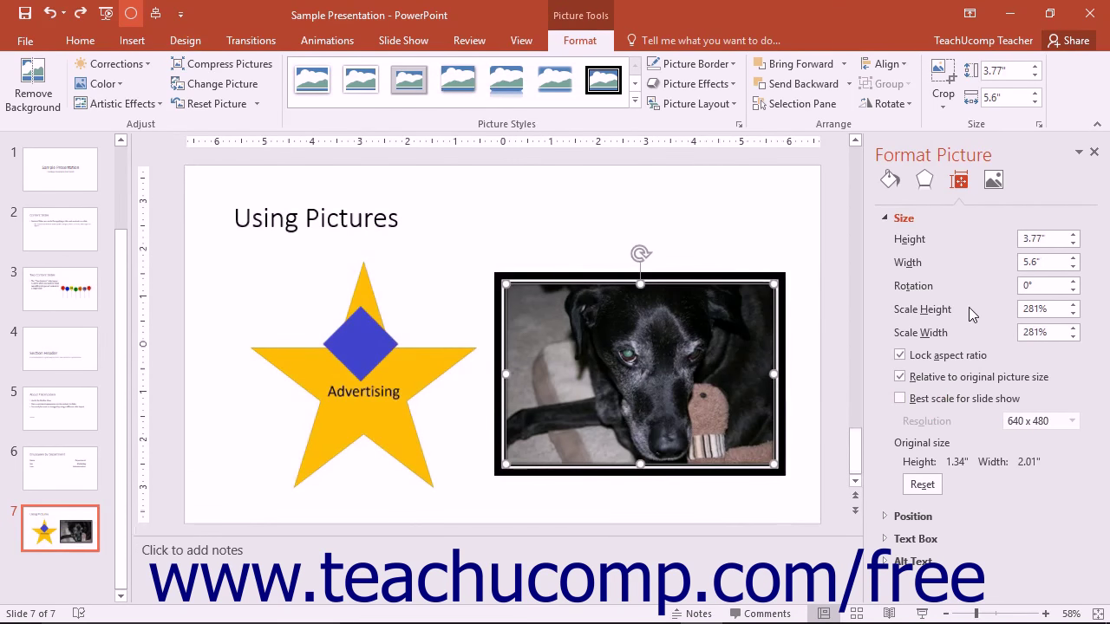
Step: Reset the dog photo to its original 1.34 by 2.01 inch size and close the Format Picture pane
left_click(922, 483)
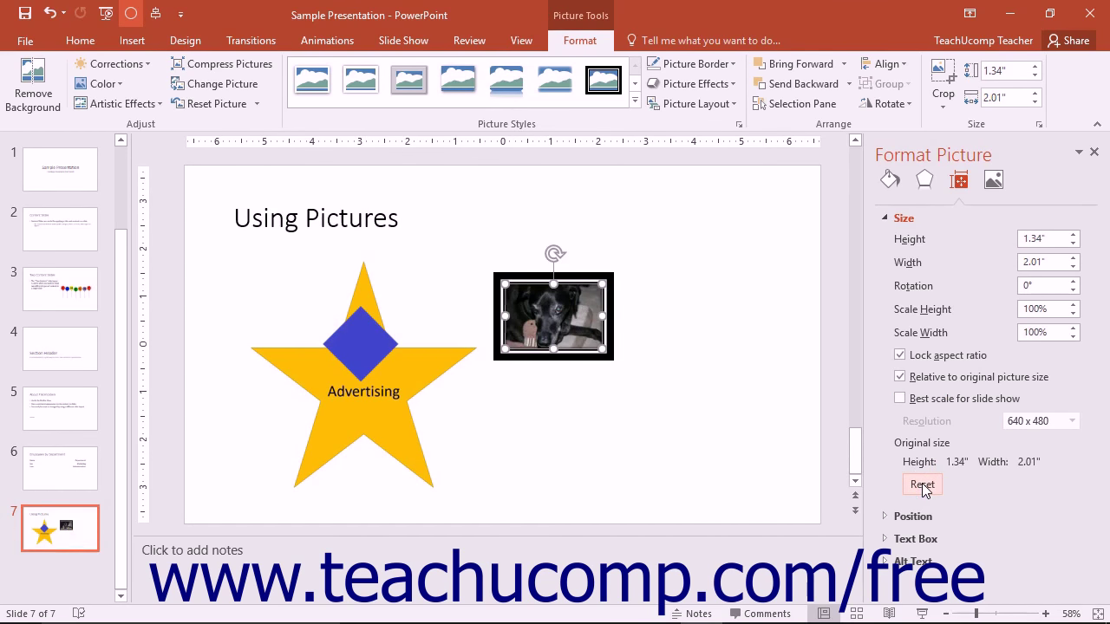
left_click(1096, 155)
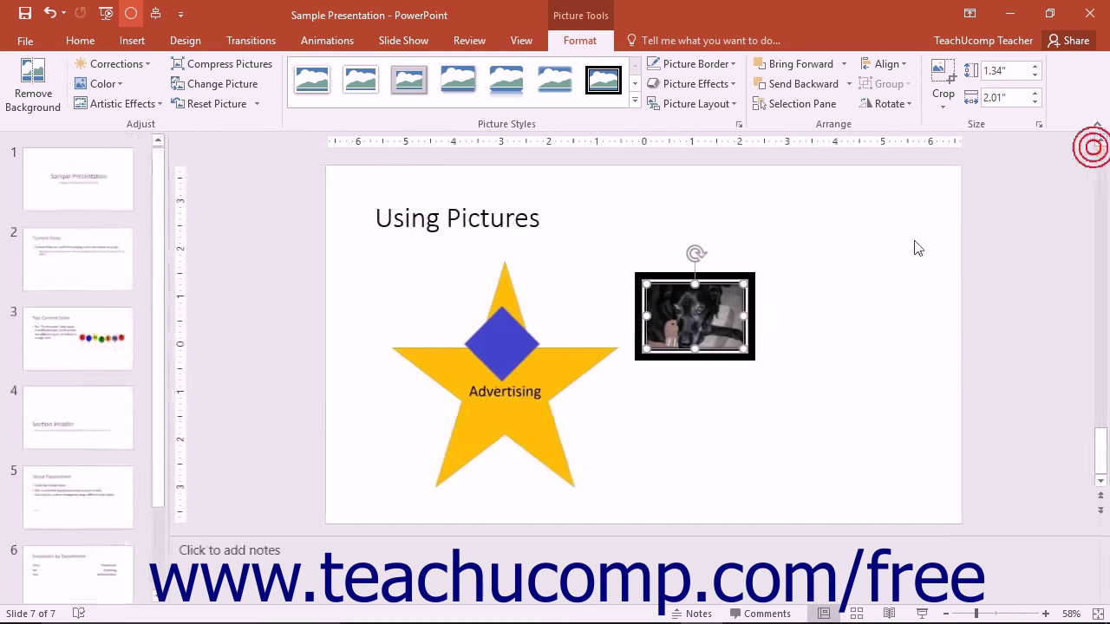